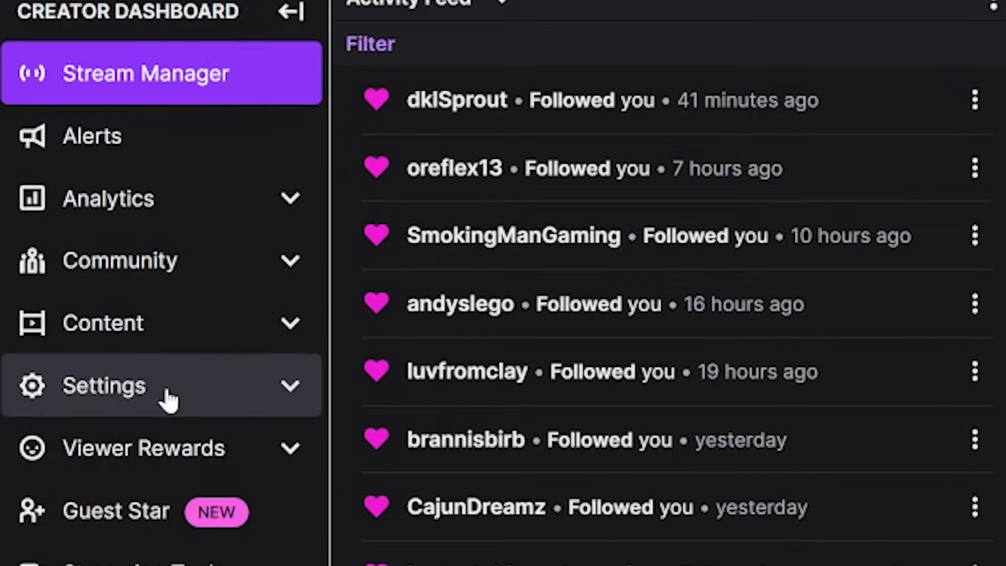
- From the Alerts page, create the 'Please like and subscribe' alert box and open Edit Alerts on its card
left_click(160, 150)
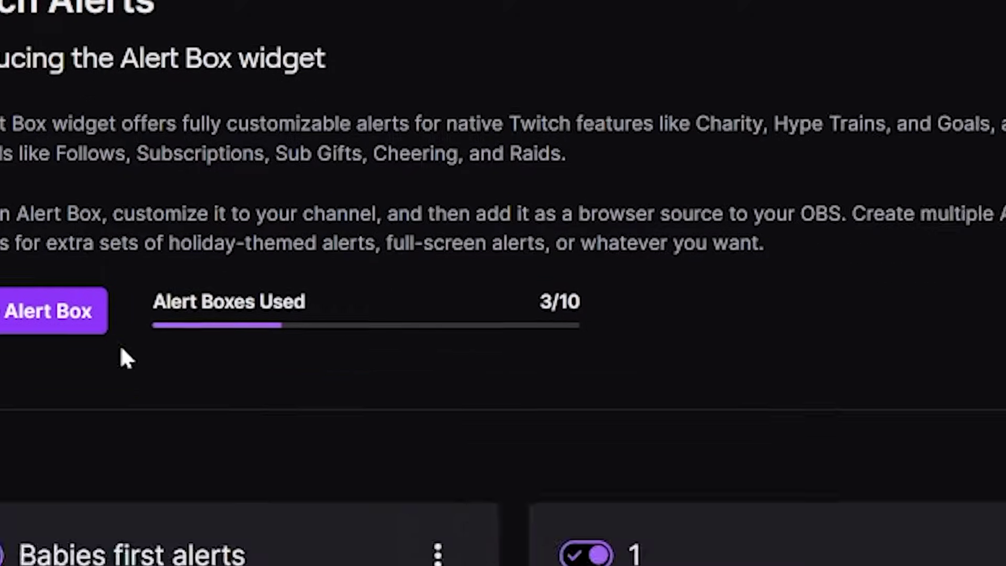
left_click(210, 395)
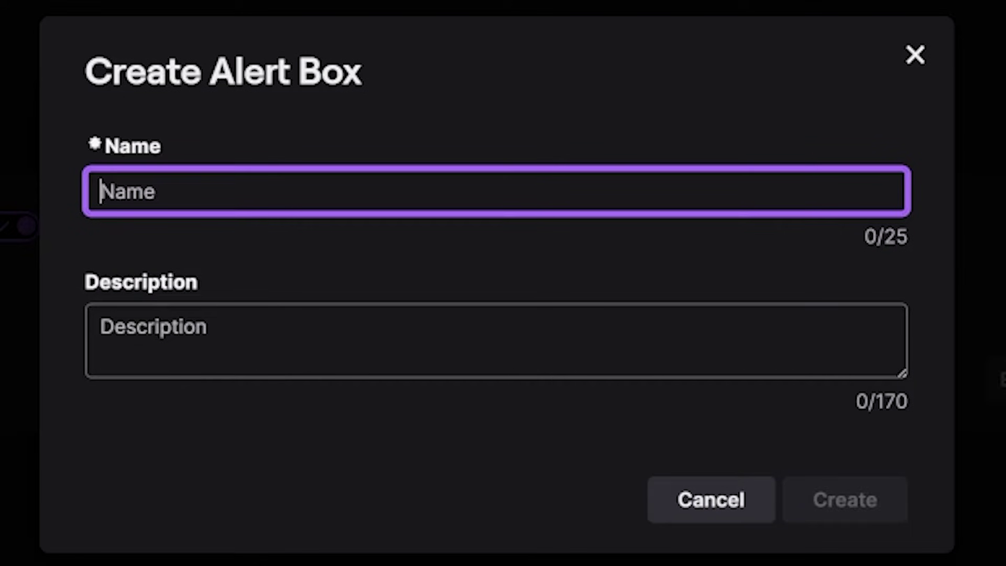
type("Please like and subscribe")
key("Tab")
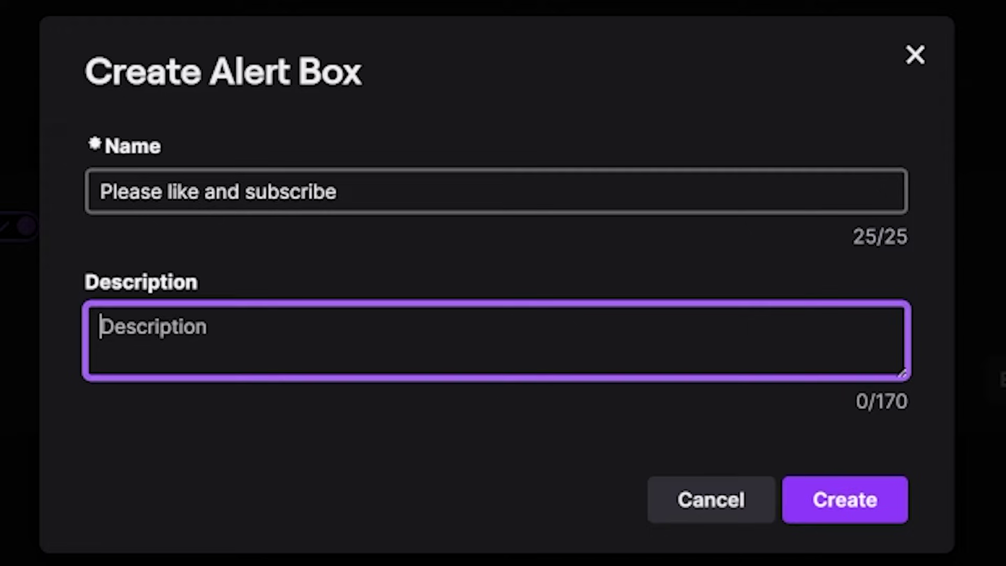
left_click(845, 500)
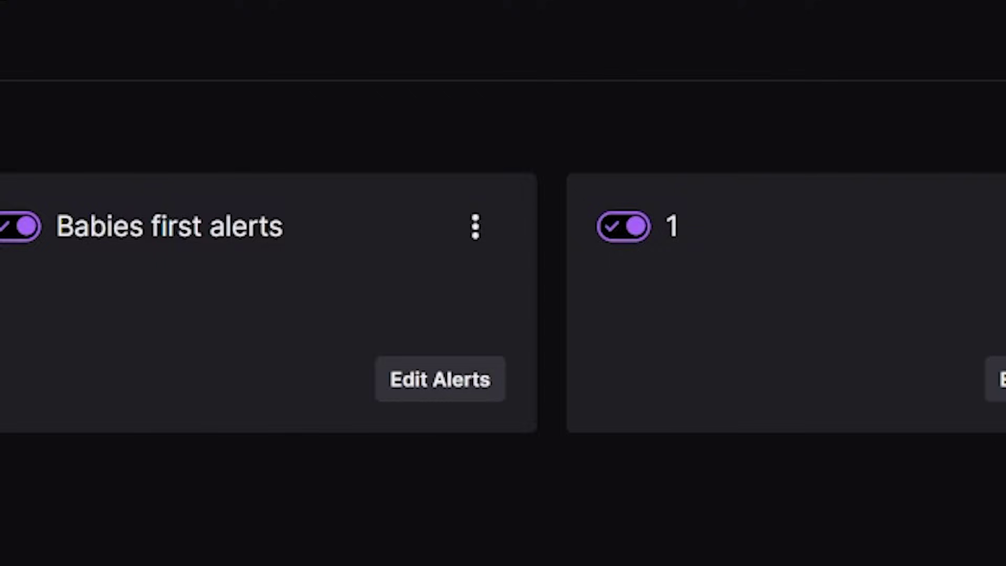
left_click(636, 360)
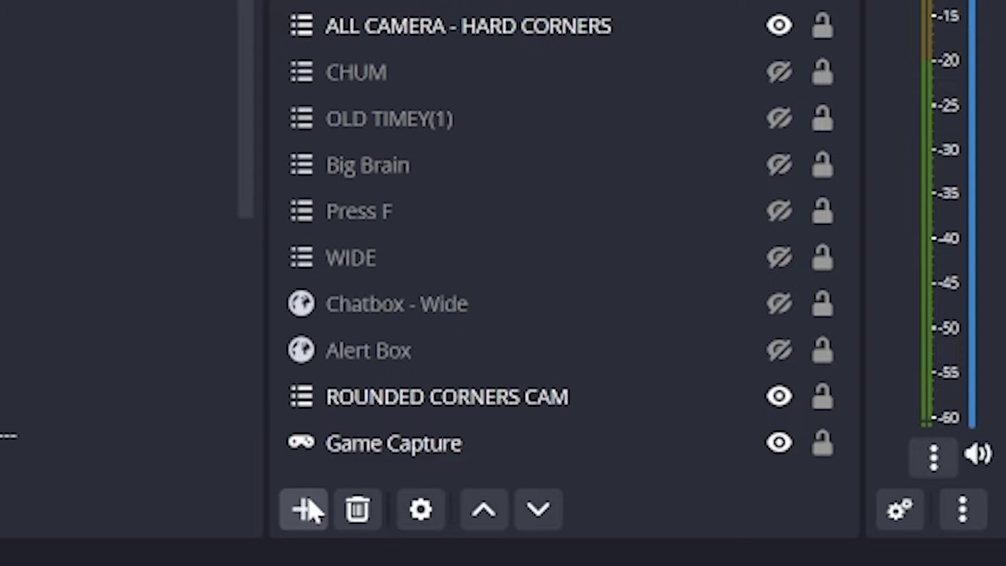
- Add a Browser source in OBS, keeping the default name 'New Alert Box'
left_click(306, 509)
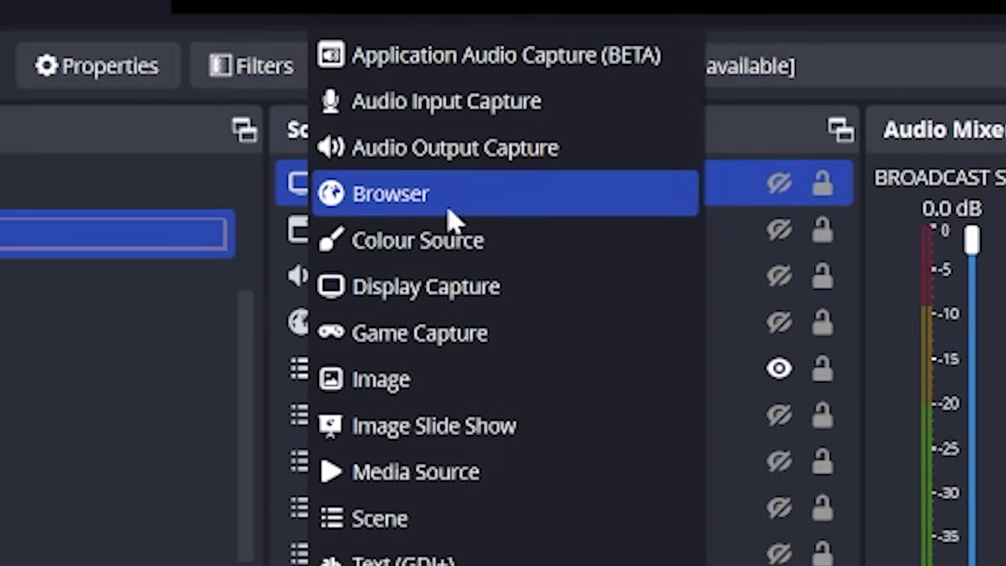
left_click(447, 209)
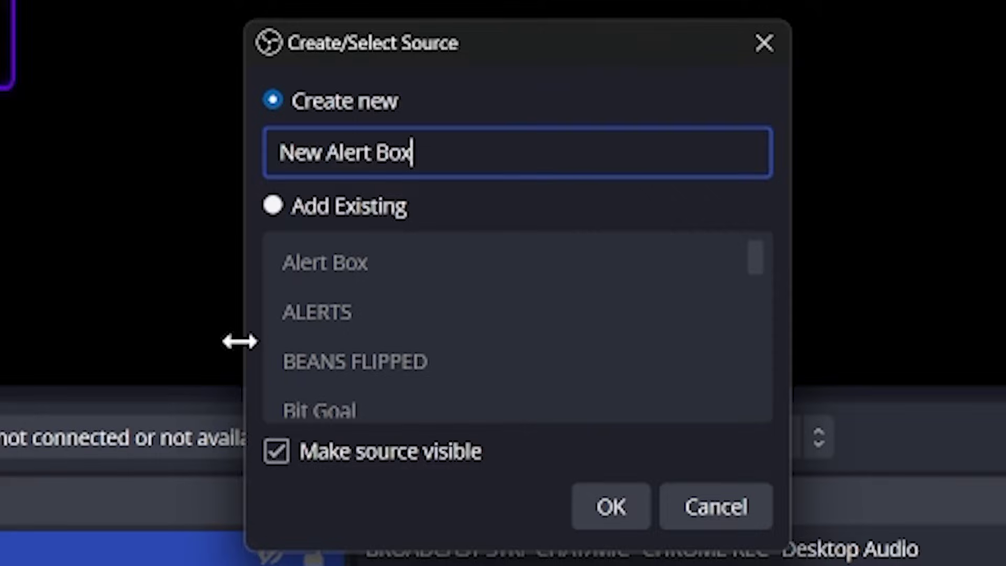
key("Return")
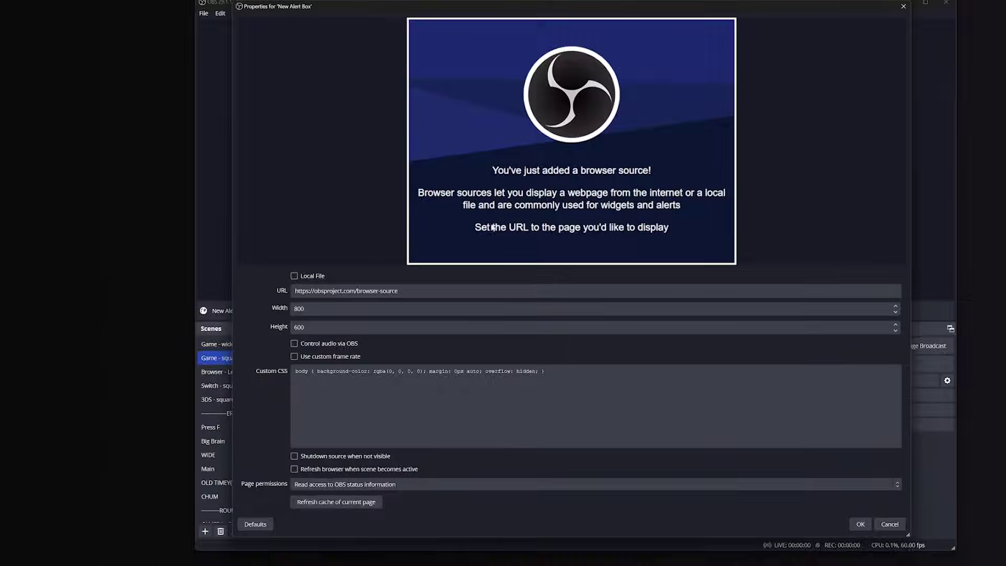
- Replace the browser source's default URL with the copied Twitch alert widget URL
key("ctrl+a")
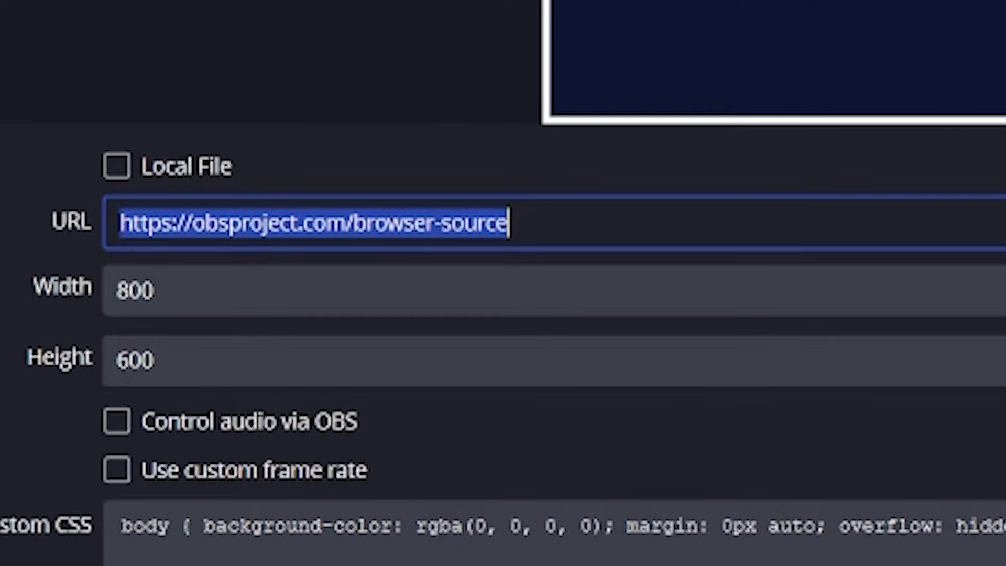
key("ctrl+v")
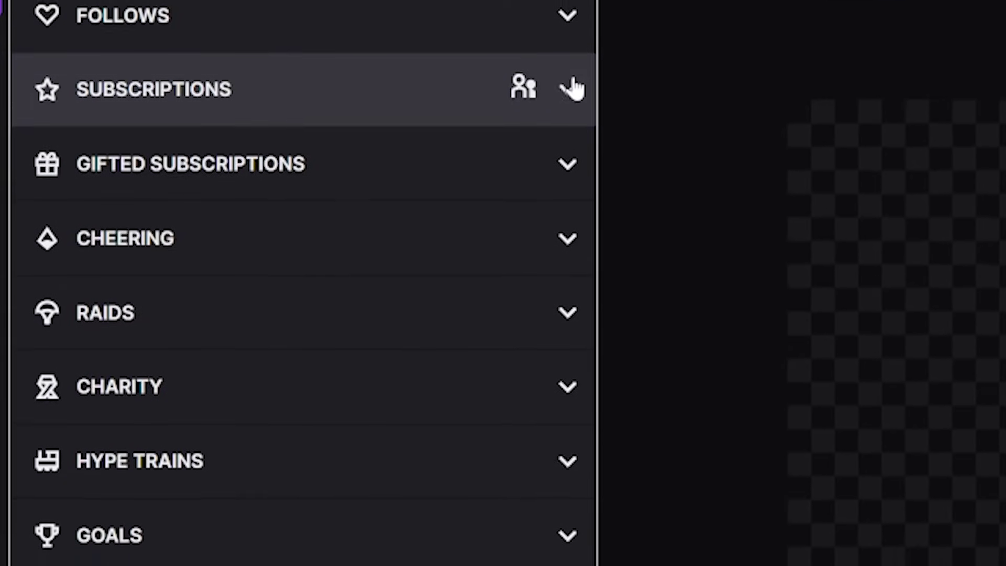
- Expand the Subscriptions and Gifted Subscriptions variant lists and scroll through them
left_click(568, 140)
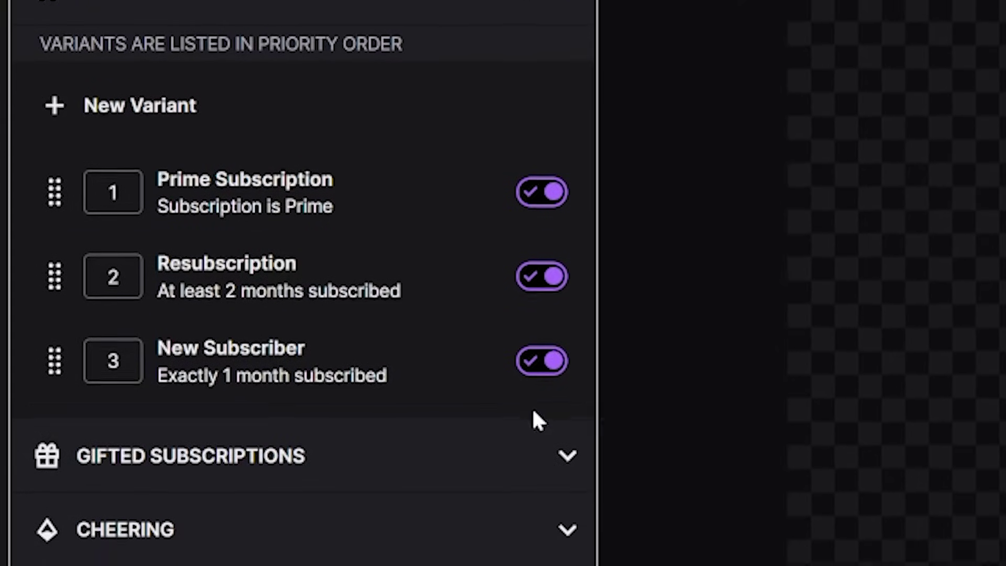
left_click(532, 506)
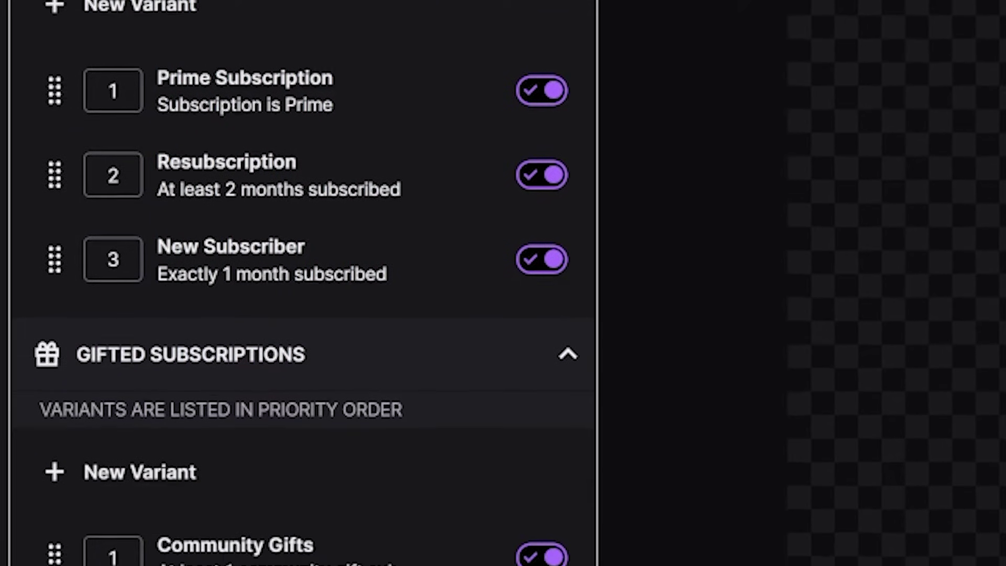
scroll(299, 283, "down", 5)
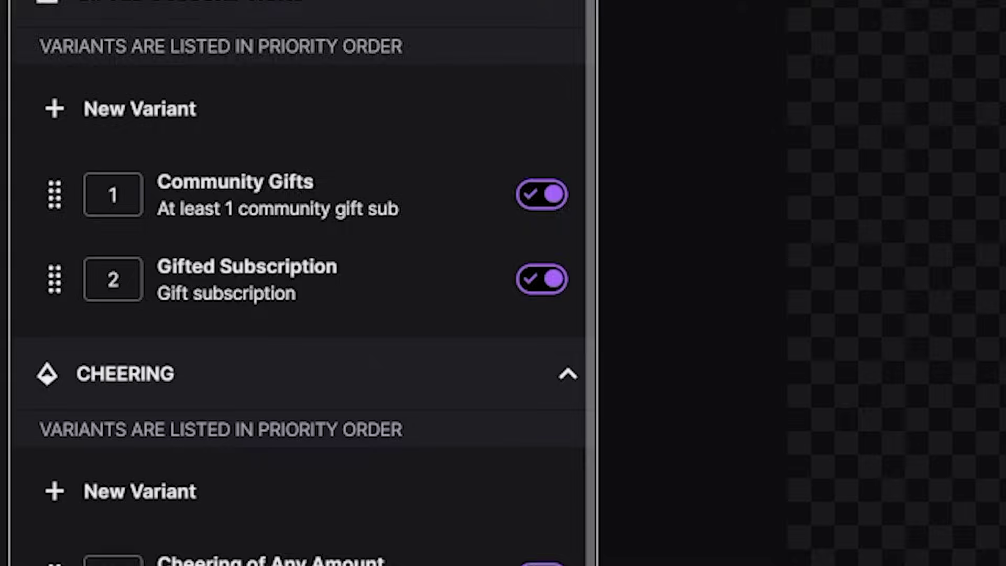
scroll(299, 283, "down", 5)
scroll(467, 554, "down", 5)
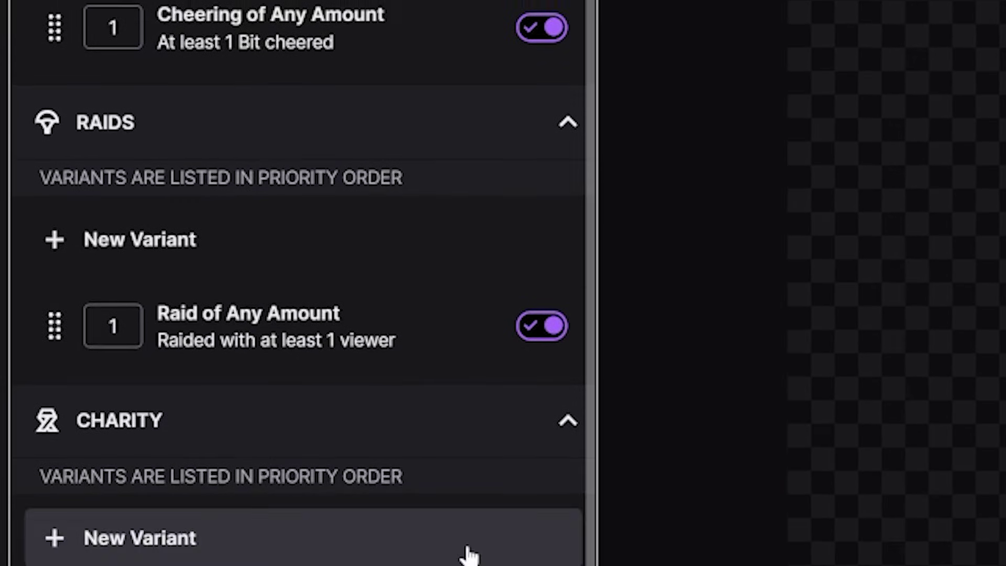
scroll(489, 416, "up", 4)
scroll(479, 468, "down", 5)
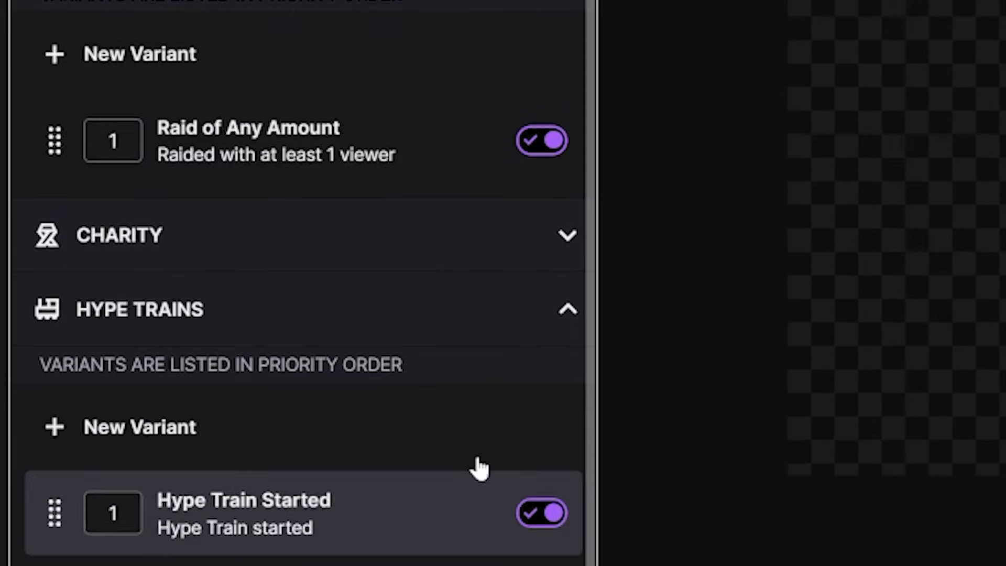
scroll(509, 310, "up", 5)
- Collapse the Raids and Cheering variant sections
left_click(469, 194)
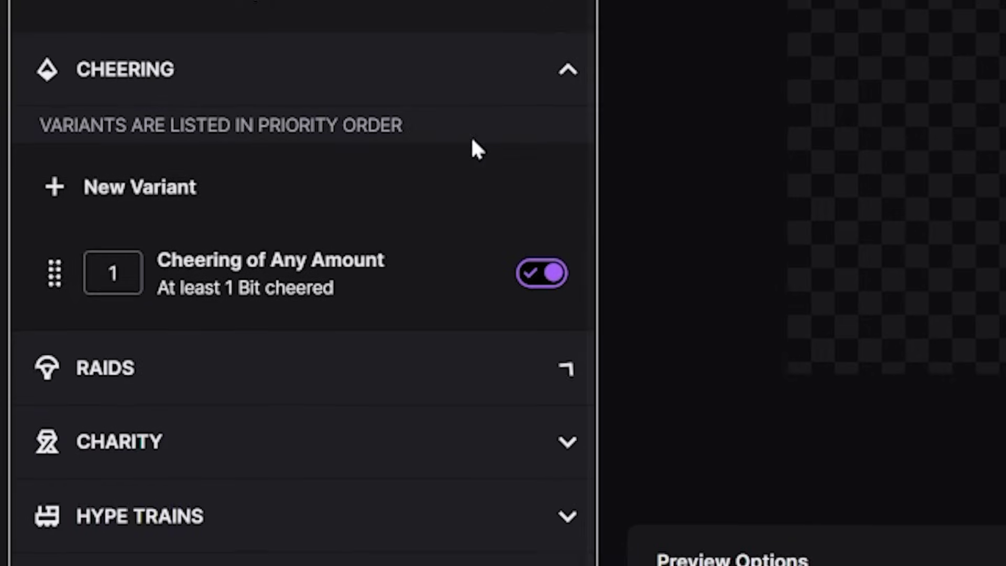
left_click(494, 133)
scroll(293, 283, "down", 5)
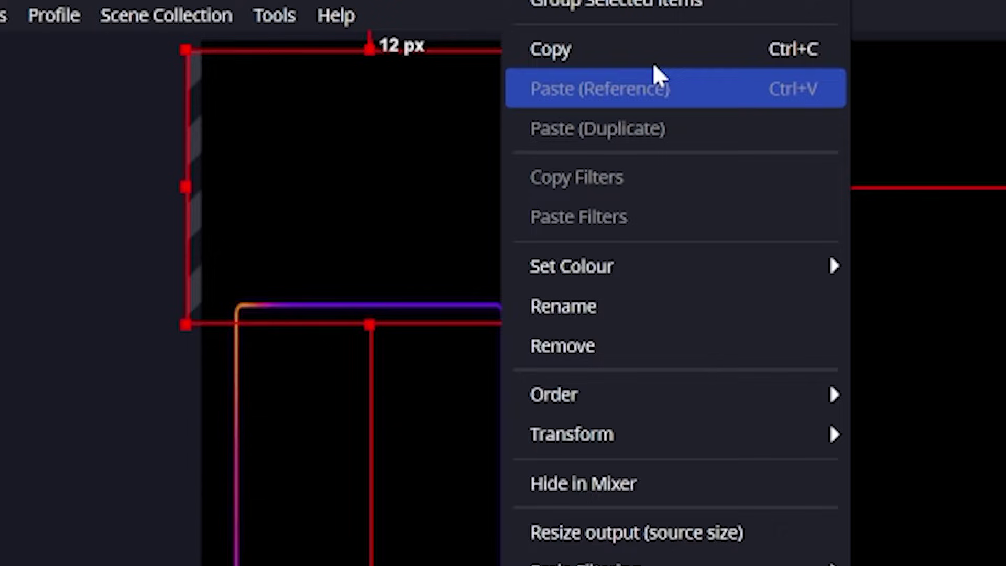
- Copy the New Alert Box source and paste it as a reference into the 3DS - square cam scene
left_click(650, 48)
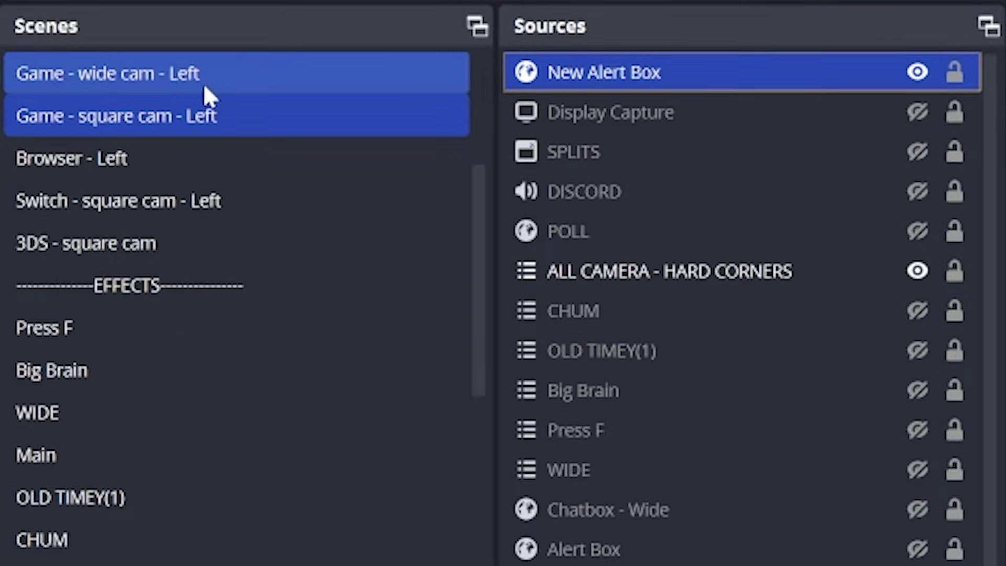
scroll(178, 157, "up", 2)
left_click(157, 382)
right_click(612, 473)
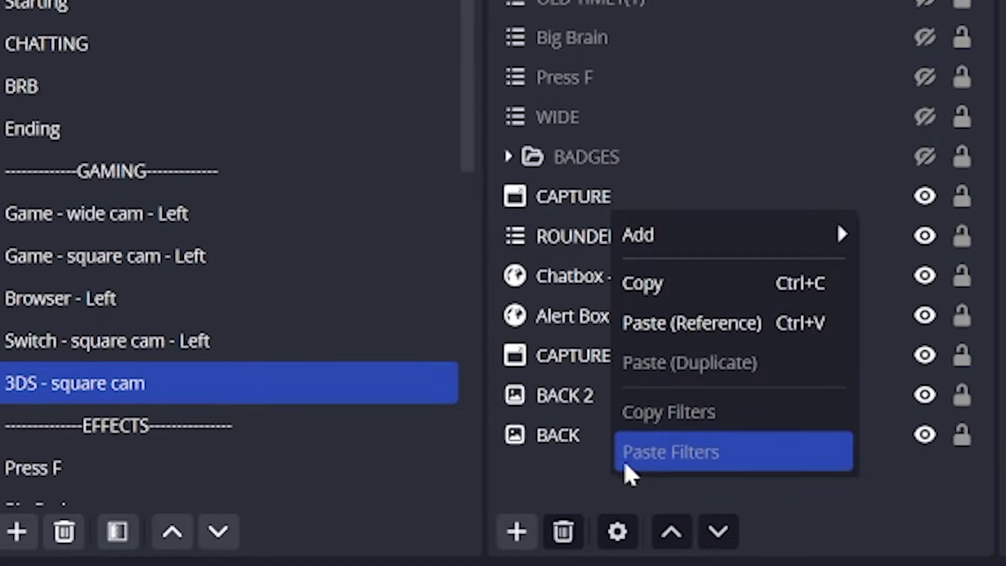
left_click(700, 325)
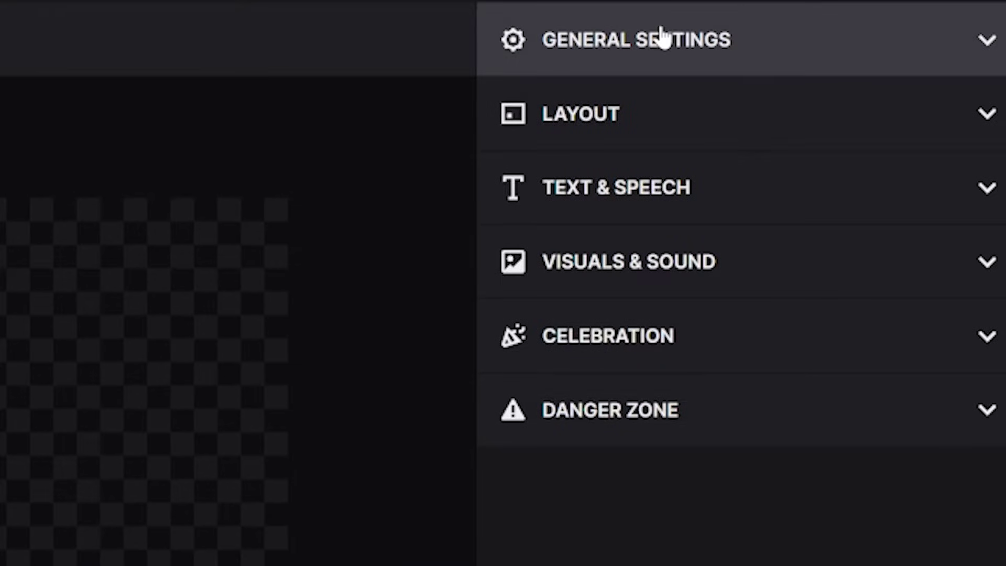
- Name the follow variant 'Latest follower' in General Settings and check the Alert Condition choices
left_click(663, 38)
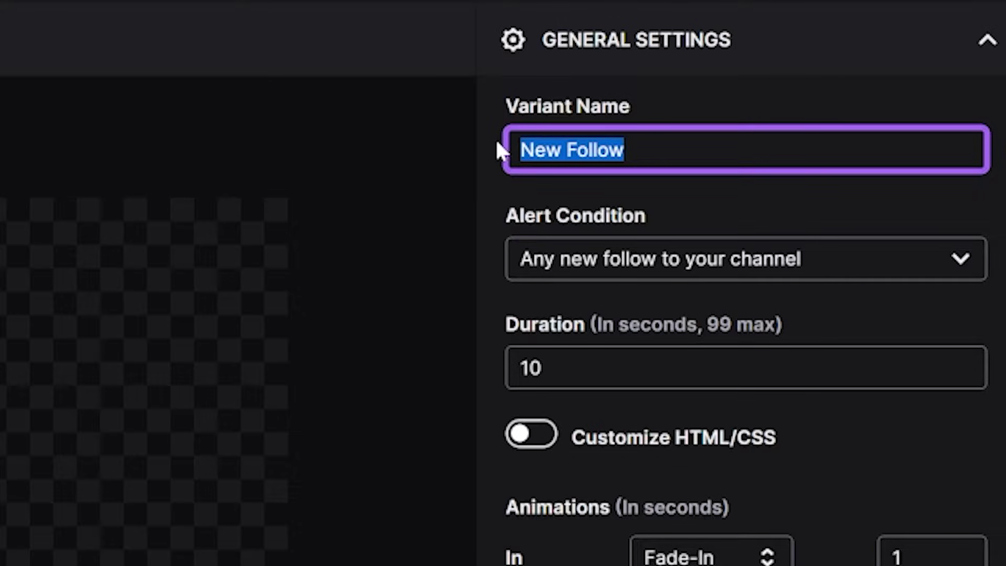
type("Latest follower")
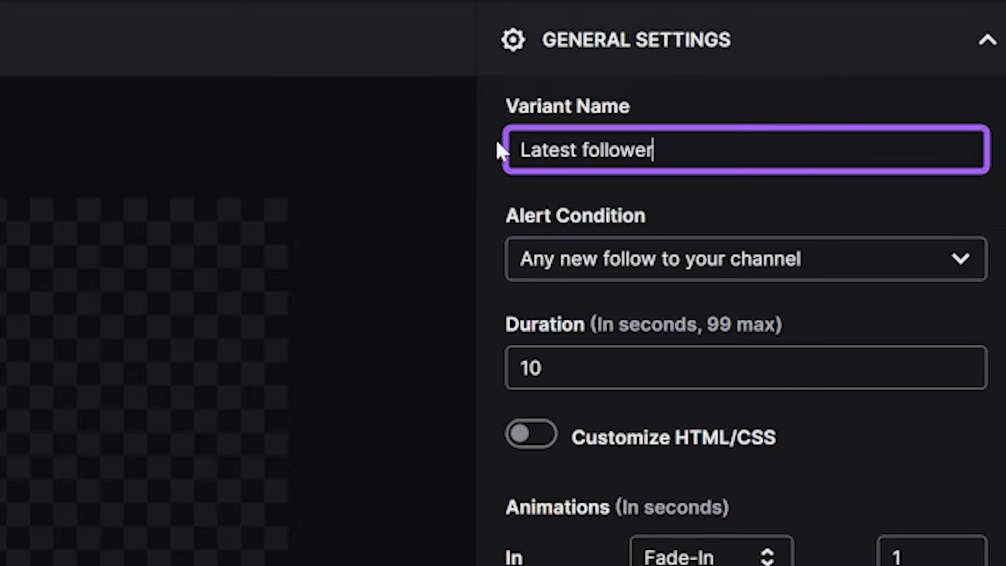
left_click(680, 257)
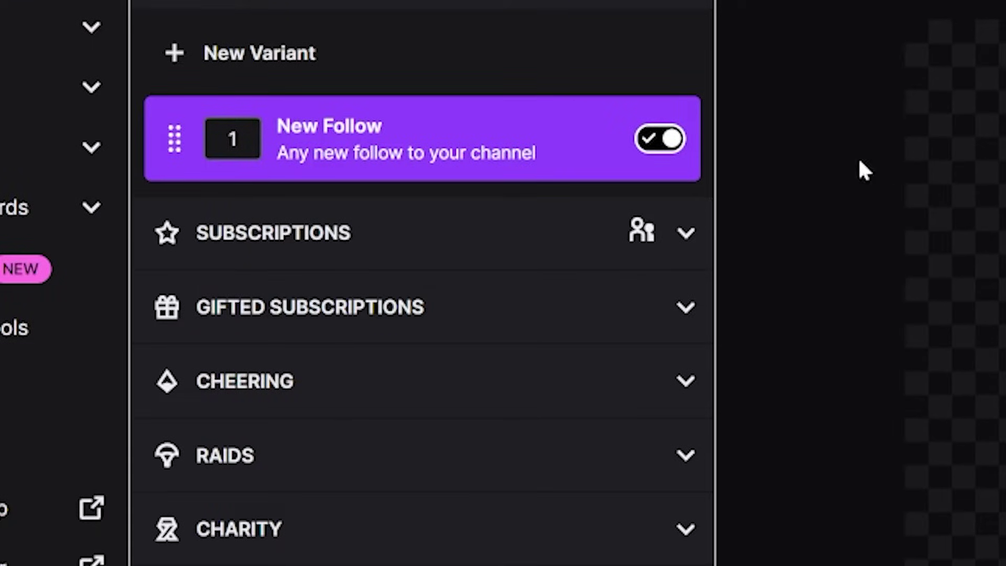
left_click(537, 231)
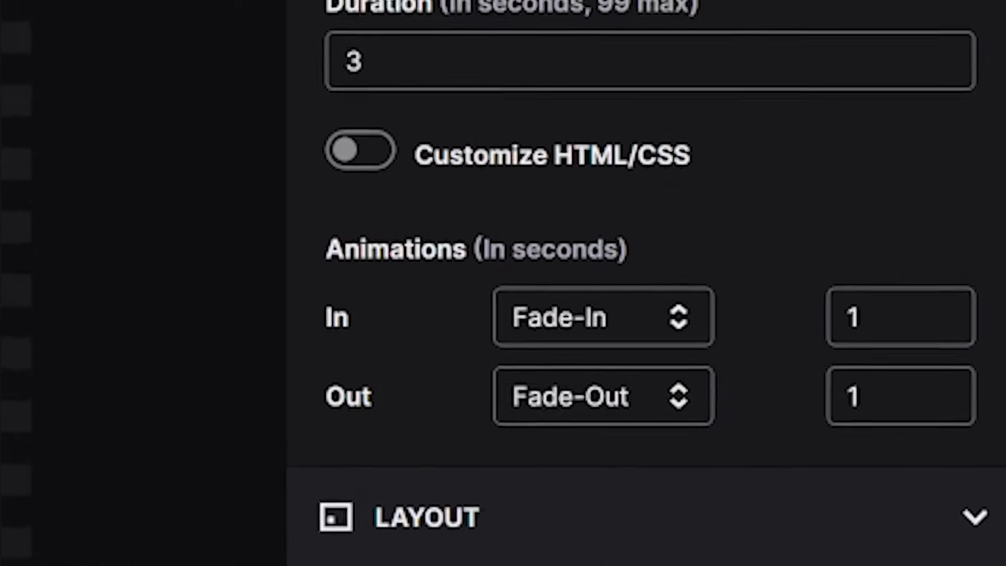
- Set the follower alert duration to 10 seconds
double_click(735, 161)
type("10")
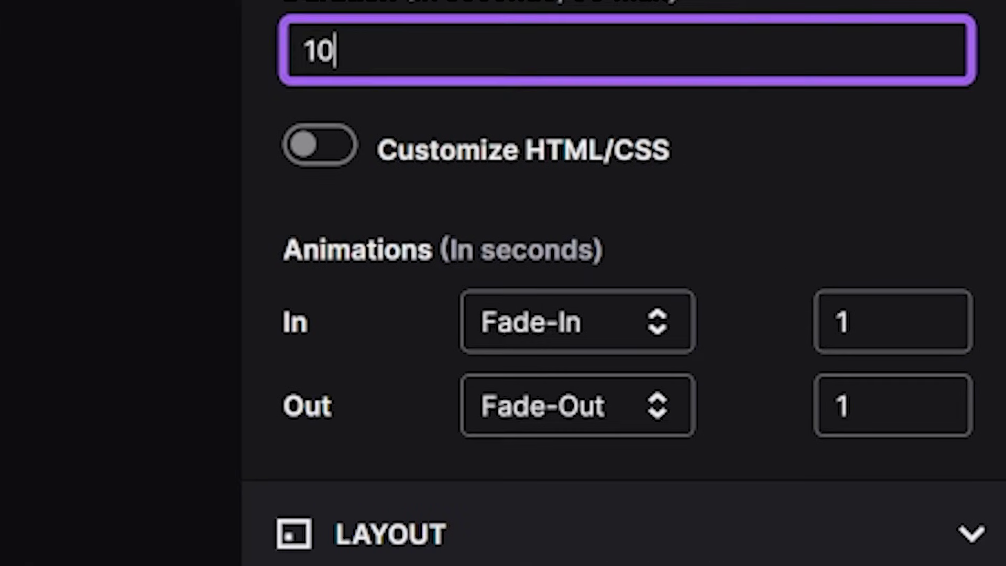
key("Tab")
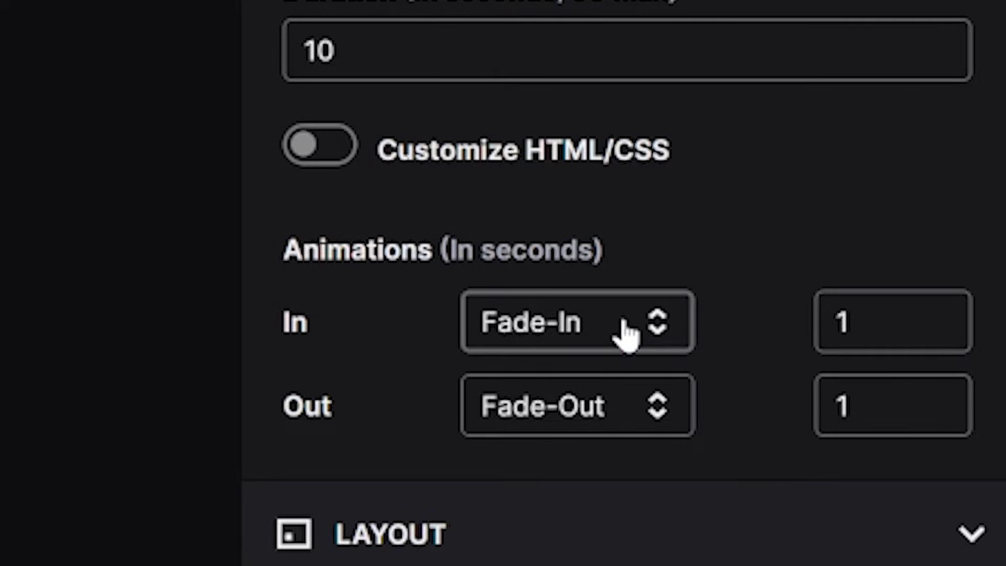
- Set the In animation to Slide-Up and the Out animation to Slide-Down
left_click(626, 335)
left_click(595, 466)
left_click(589, 422)
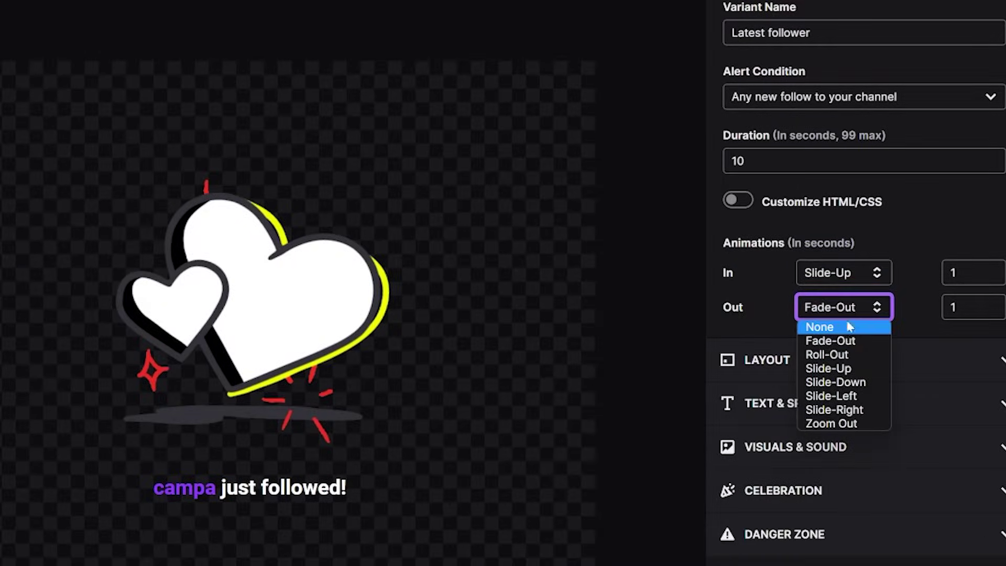
left_click(820, 382)
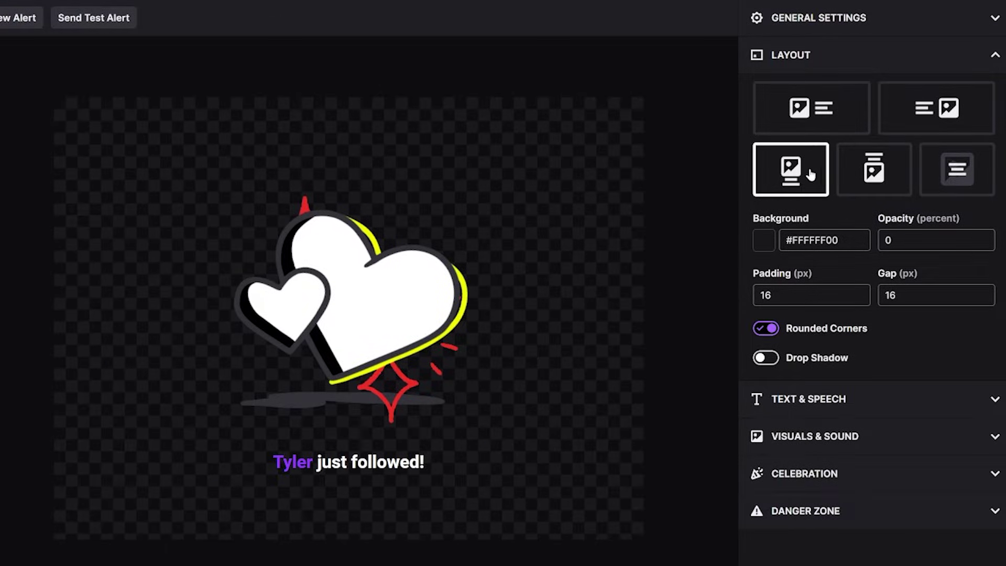
- Preview the layout options and settle on the image-left layout
left_click(948, 111)
left_click(828, 109)
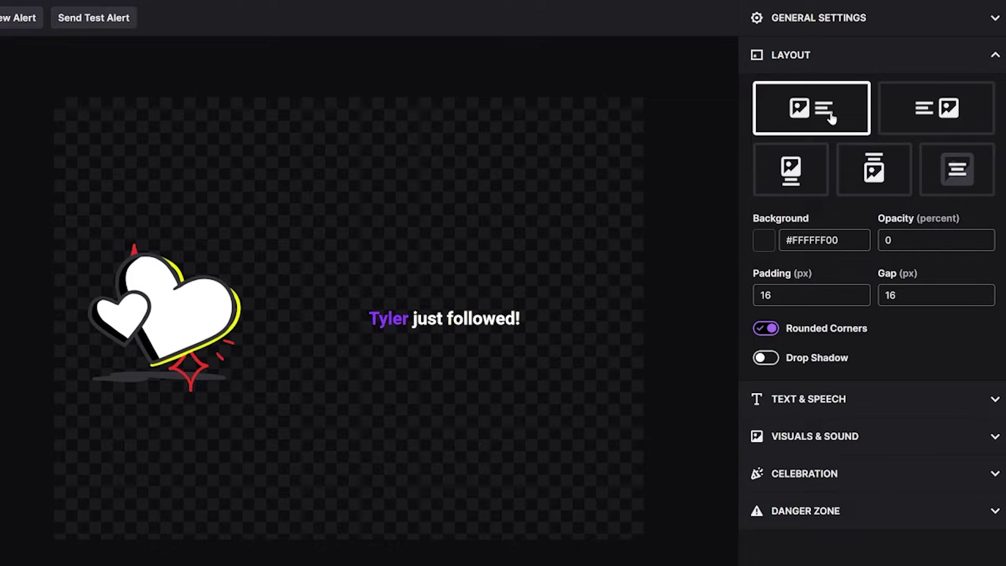
left_click(880, 186)
left_click(943, 181)
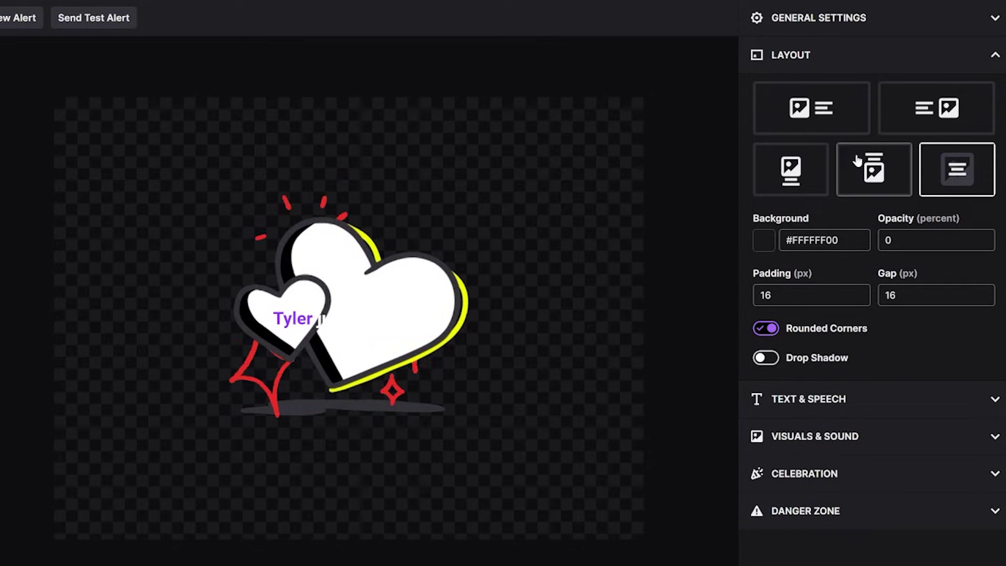
left_click(800, 130)
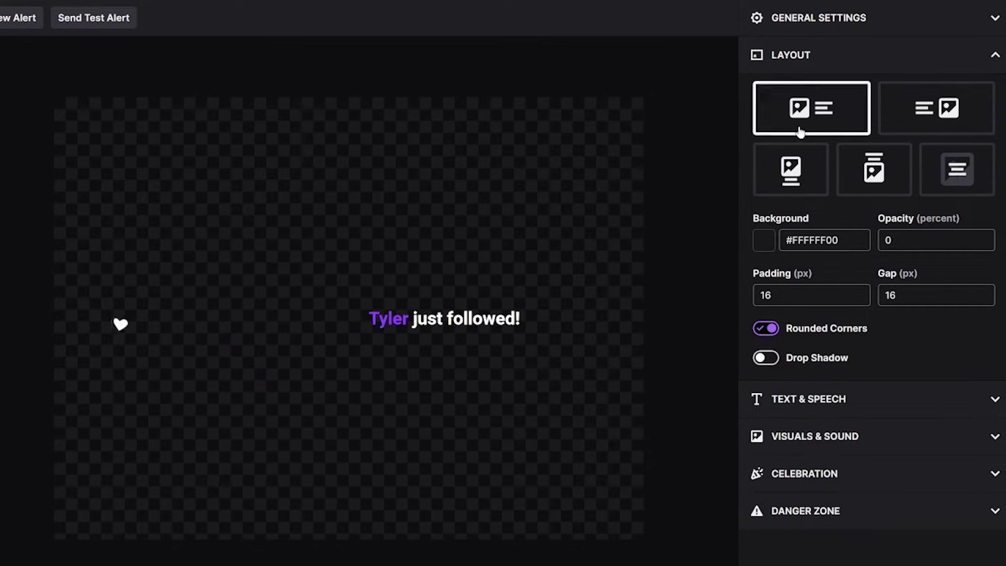
- Choose a pure red alert background and set its opacity to 0
left_click(763, 241)
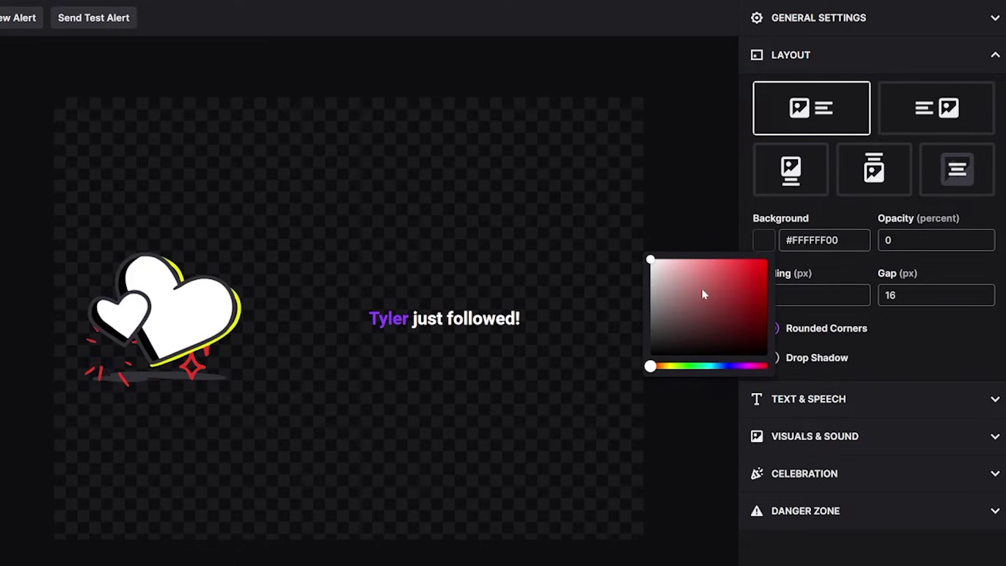
left_click_drag(762, 262, 638, 234)
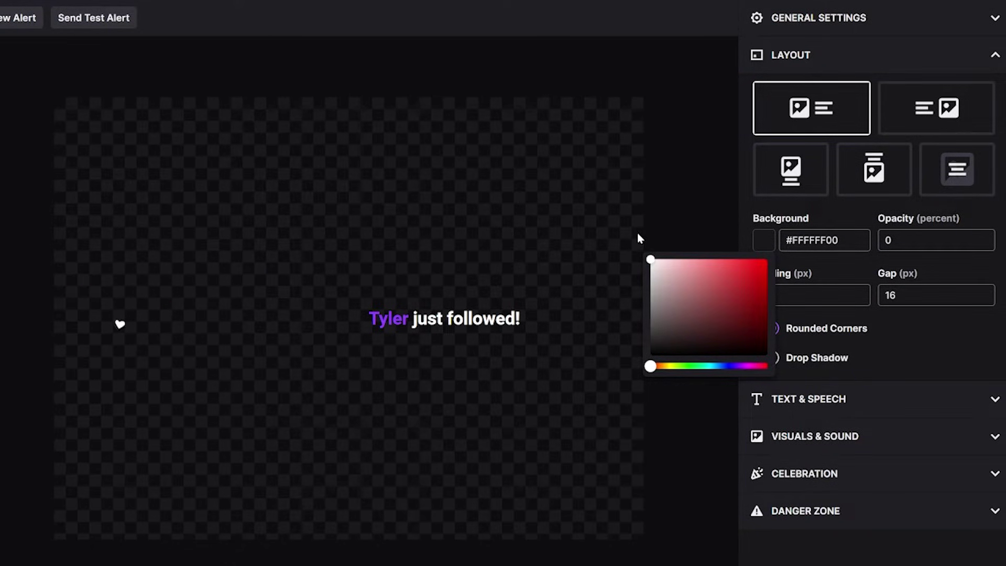
left_click(936, 240)
type("100")
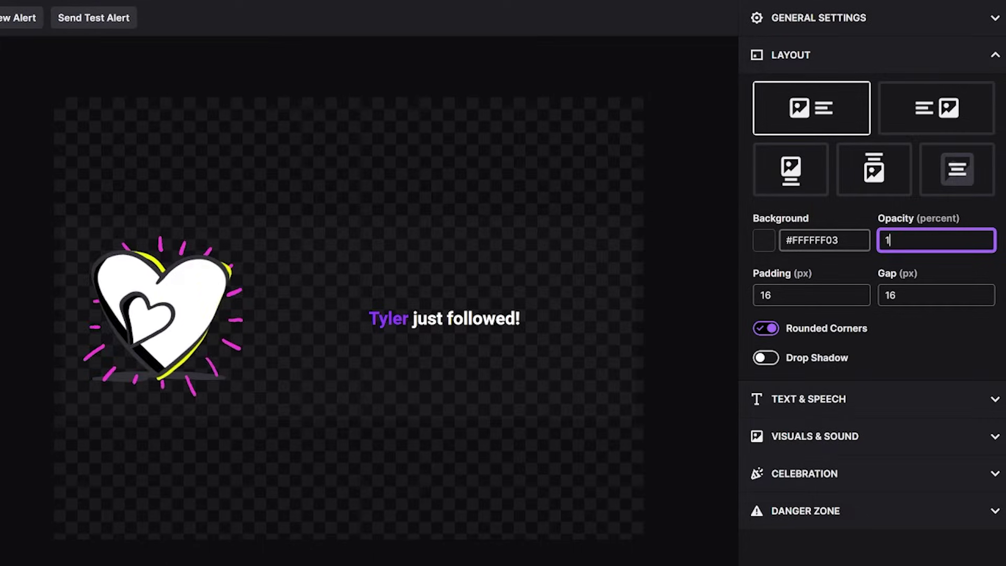
left_click(764, 241)
left_click(743, 285)
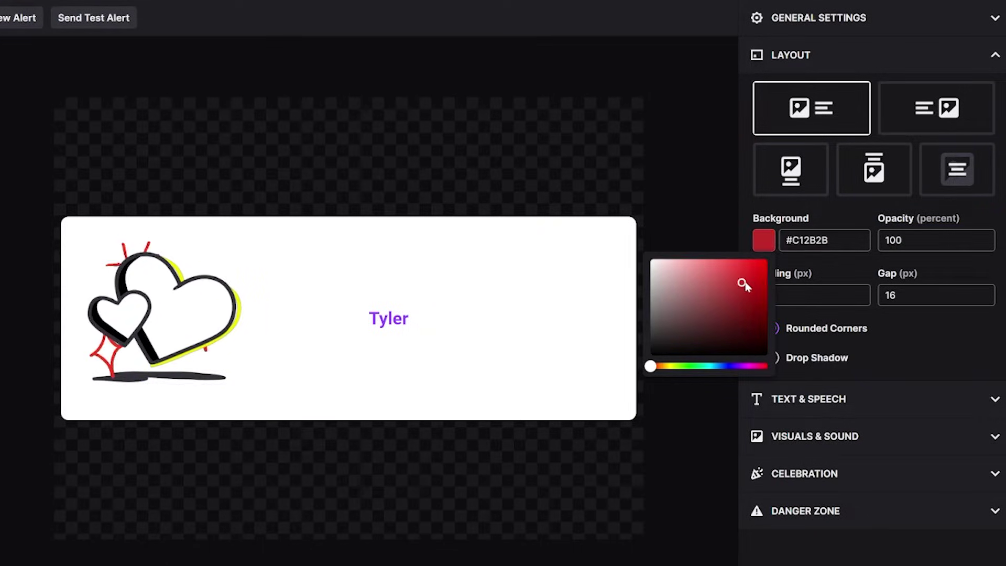
left_click_drag(743, 285, 773, 259)
left_click(820, 261)
key("Tab")
key("Tab")
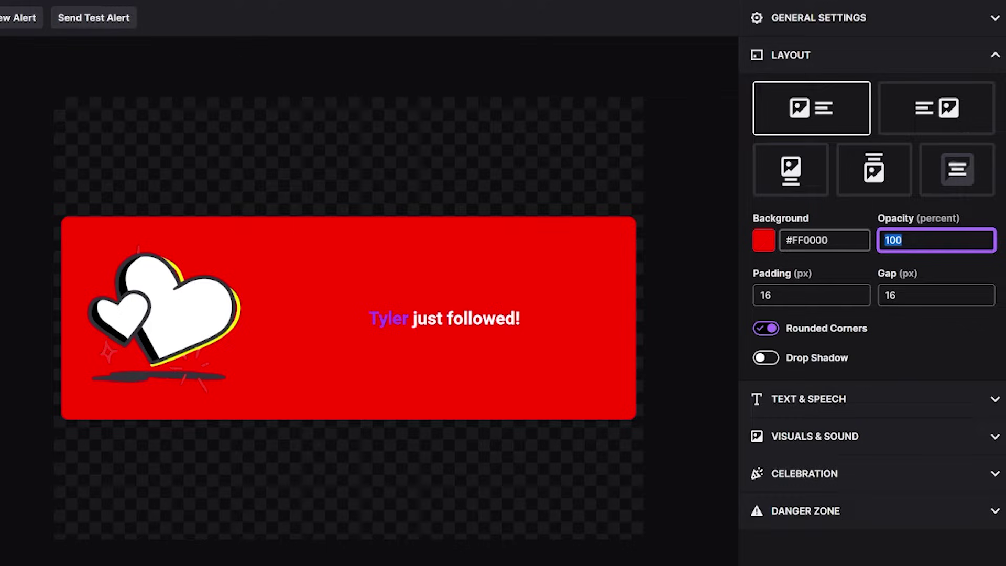
type("0")
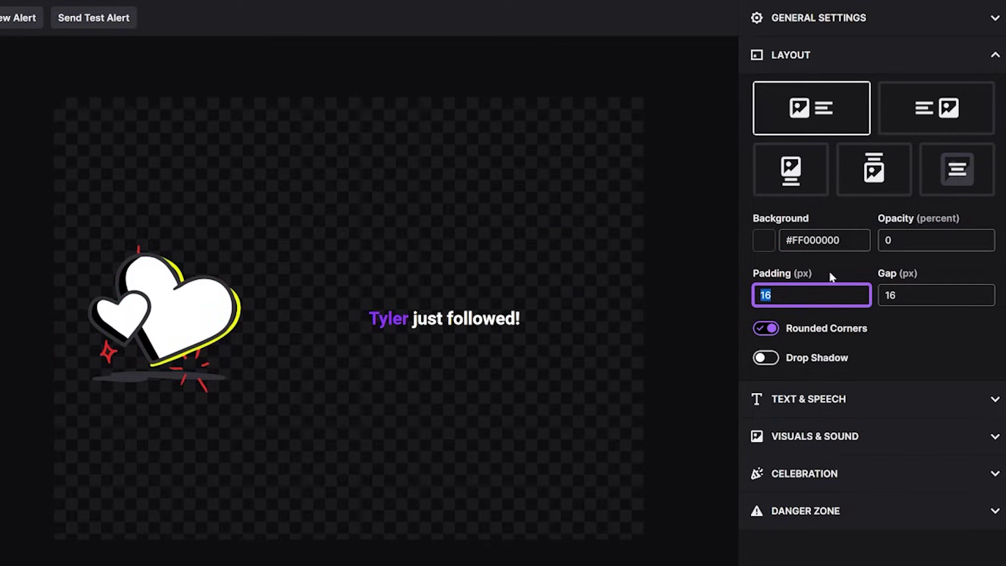
- Set the layout padding and gap values to 5
key("Tab")
left_click(808, 270)
key("ctrl+a")
type("99")
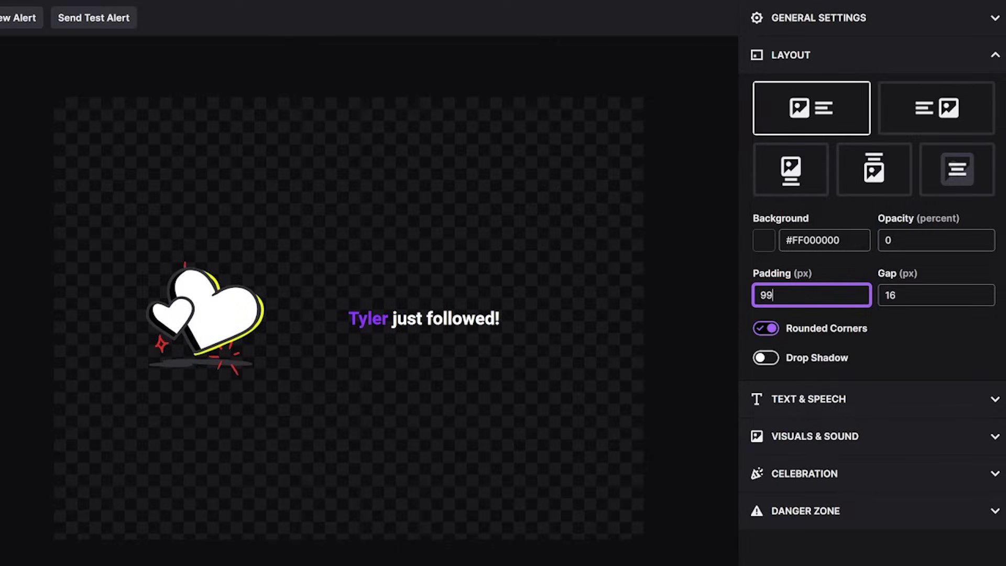
key("Tab")
type("99")
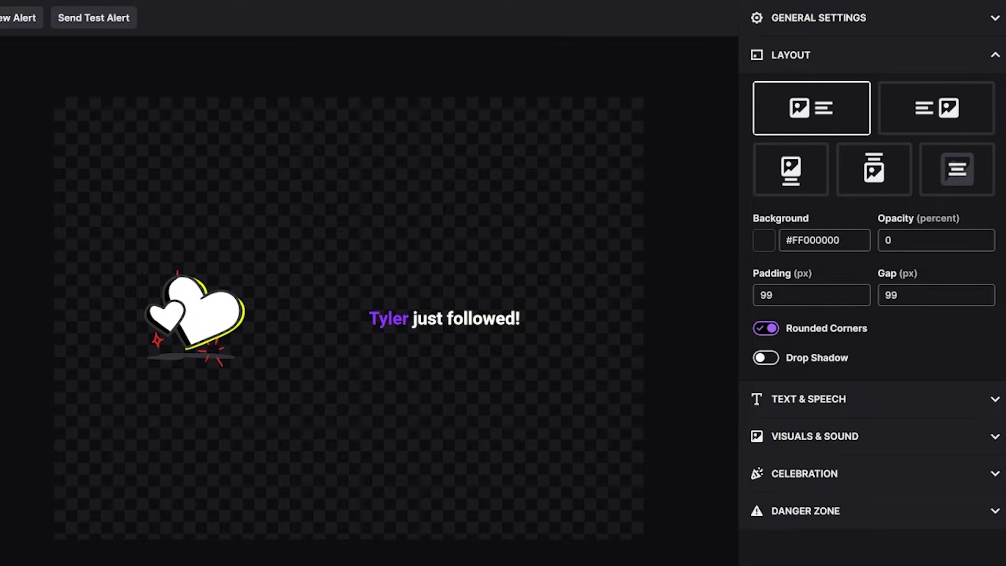
type("5")
key("Tab")
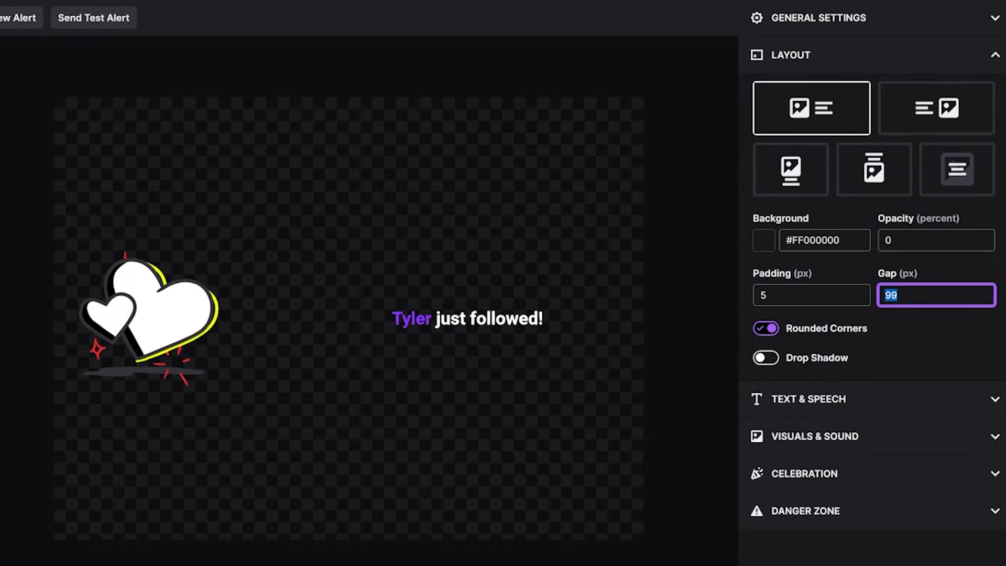
type("5")
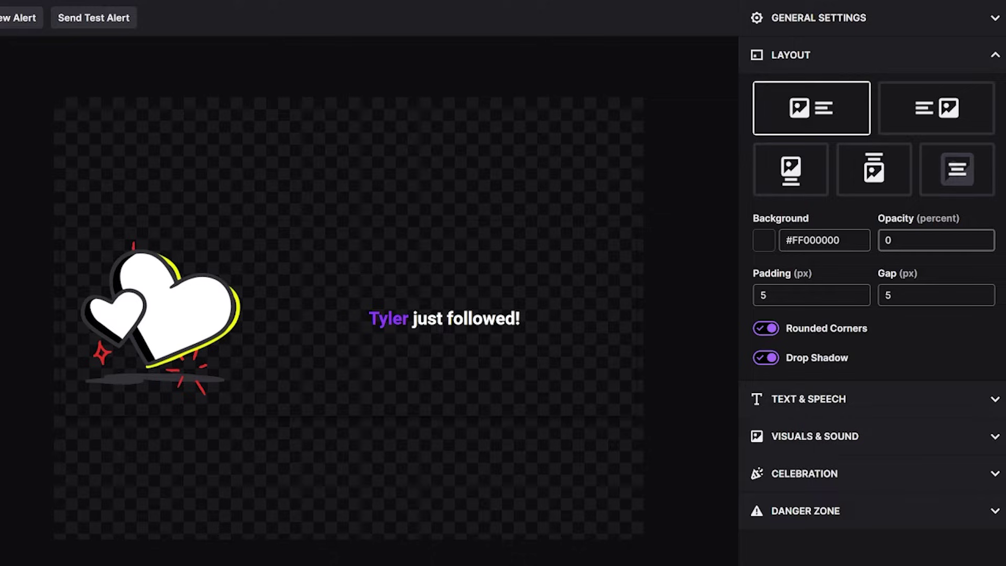
type("100")
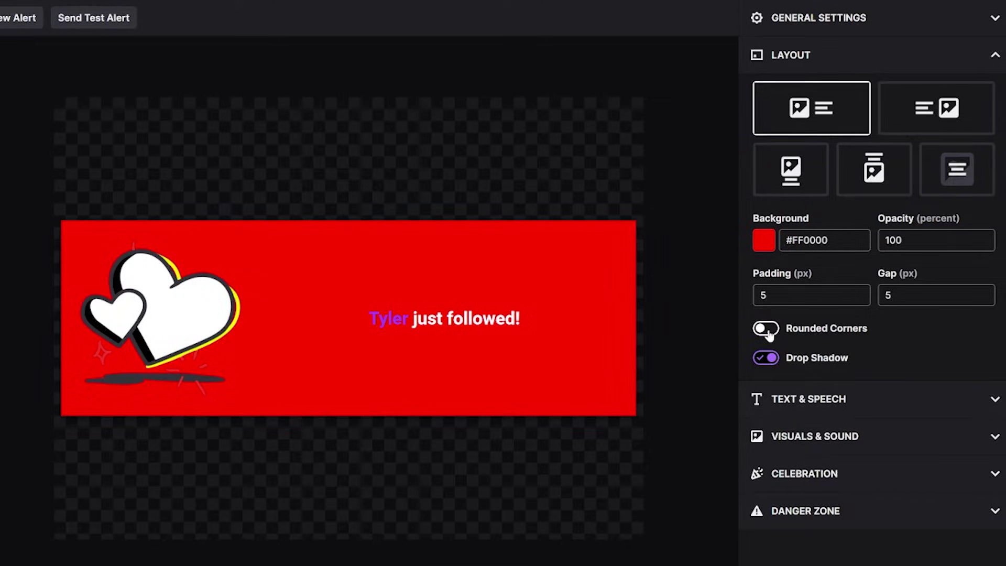
- Re-enter 0 for the background opacity so the background stays transparent
double_click(930, 246)
type("0")
left_click(931, 335)
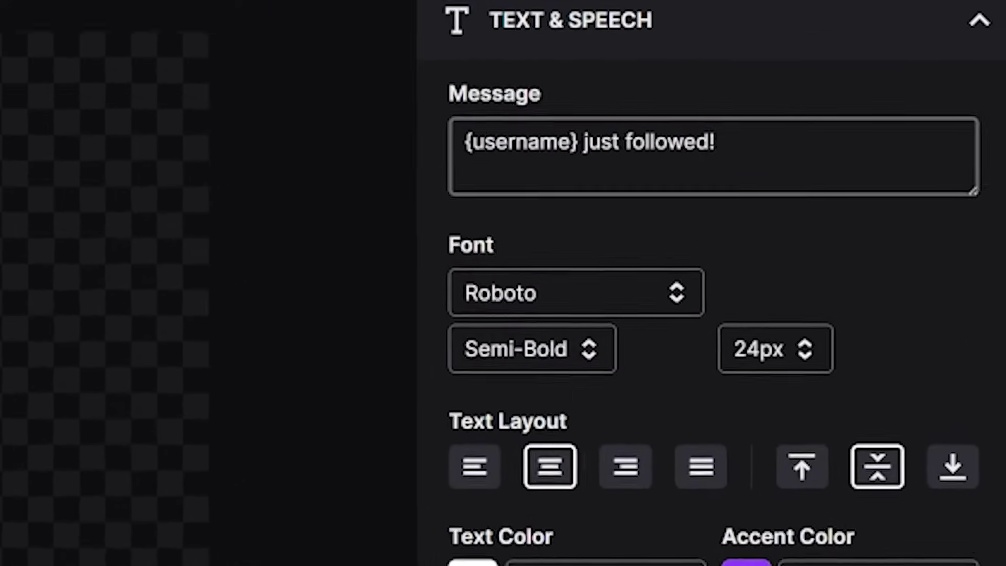
- Replace 'just followed!' after {username} with 'joined the RoyEl Army!' in the Message box
left_click_drag(850, 118, 783, 118)
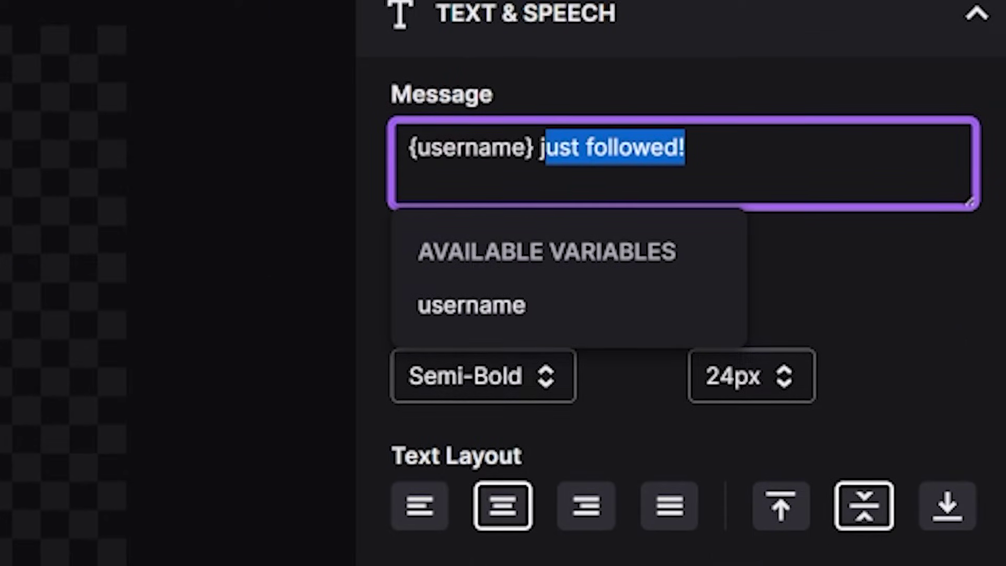
key("BackSpace")
key("BackSpace")
type("j")
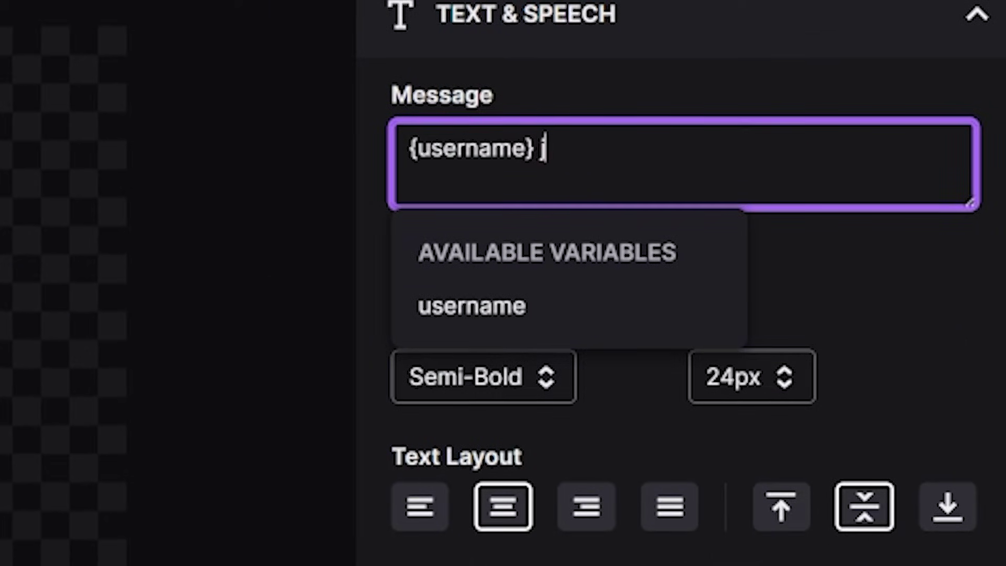
type("oined the RoyEl Army")
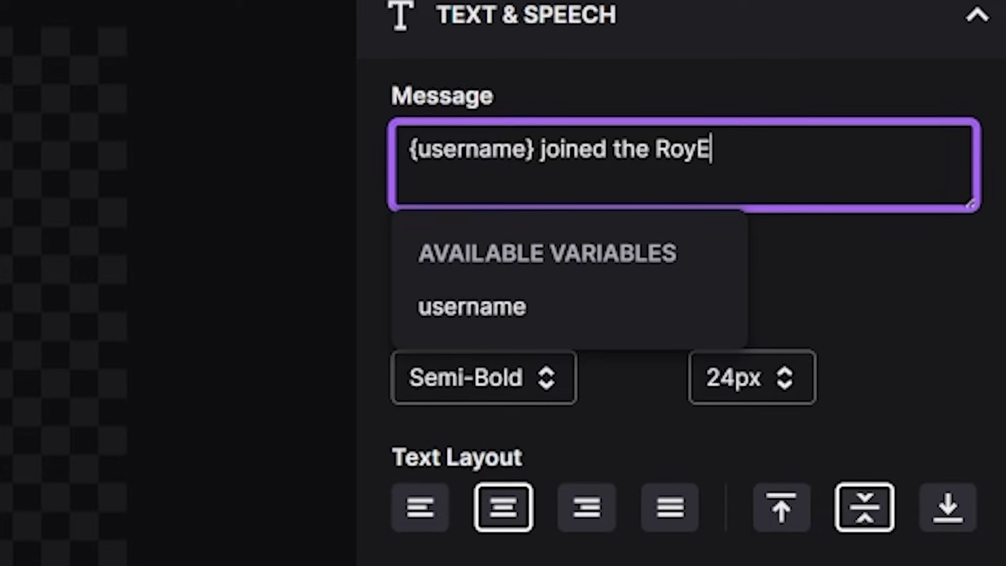
type("!")
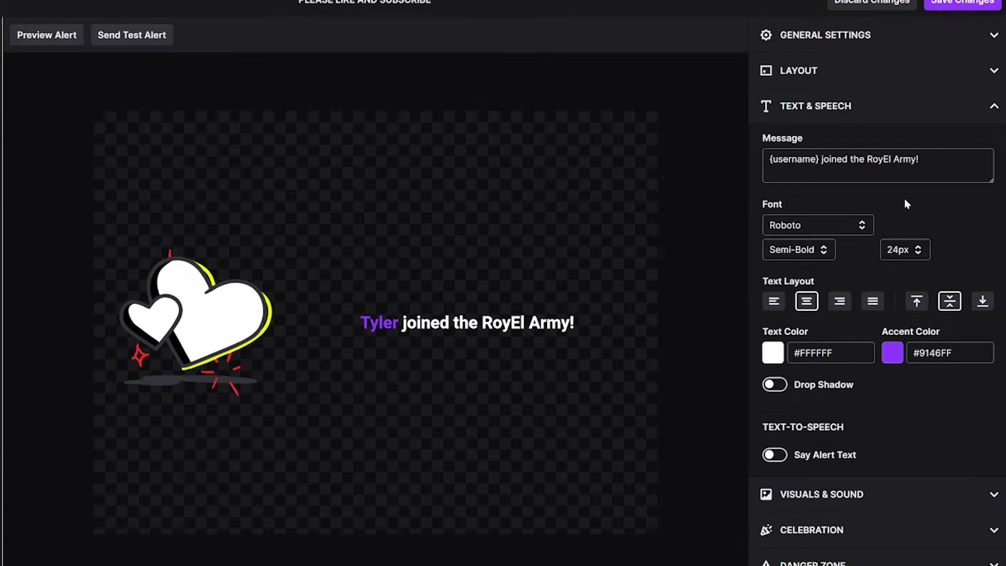
- Set the alert text font to Permanent Marker, Normal weight, 30px
left_click(821, 231)
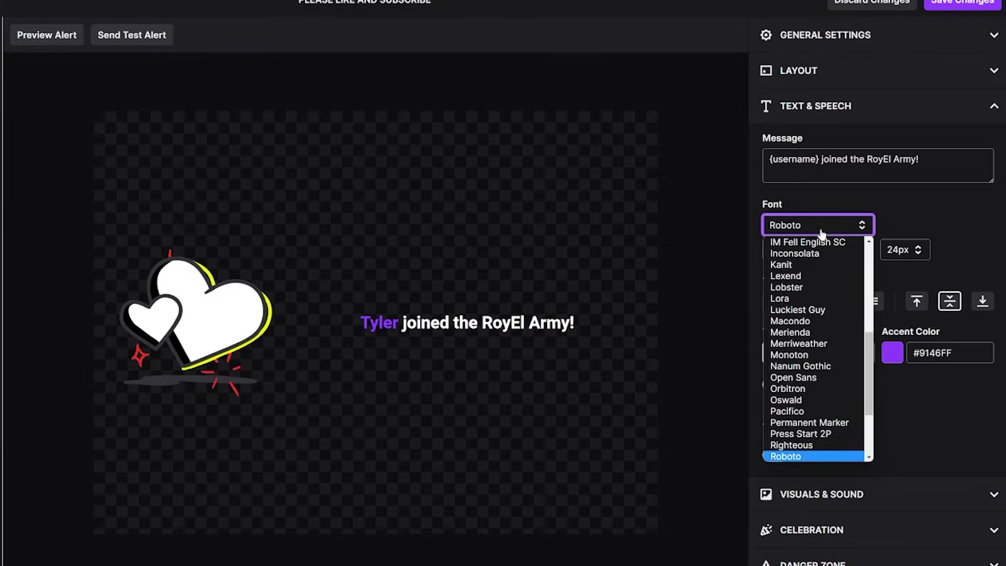
type("pe")
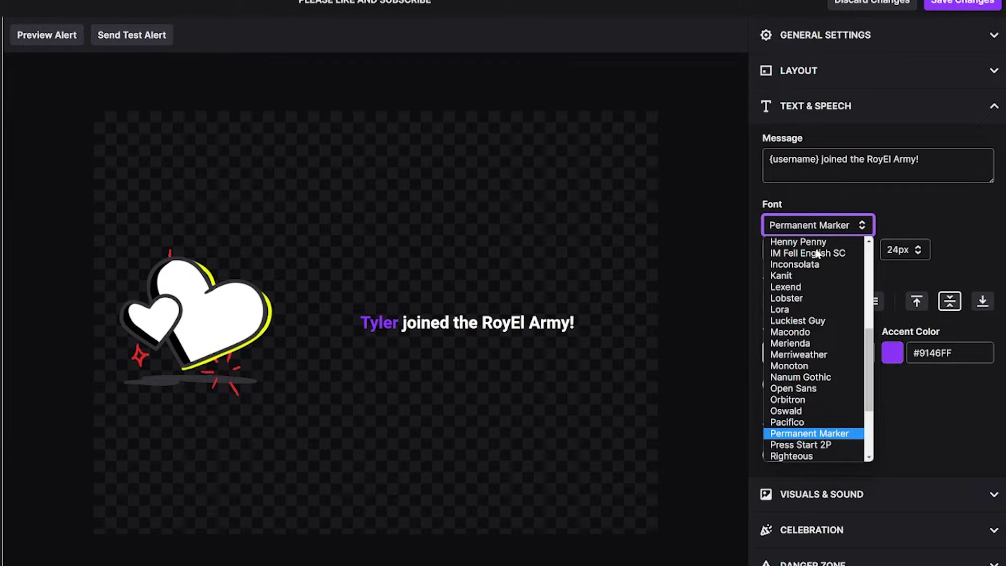
key("Return")
left_click(822, 251)
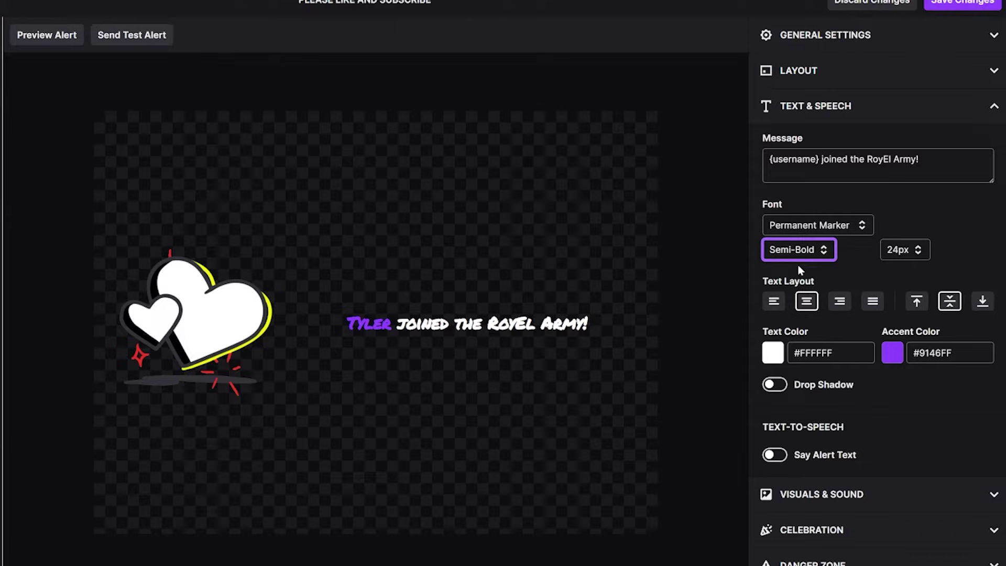
left_click(800, 269)
left_click(915, 252)
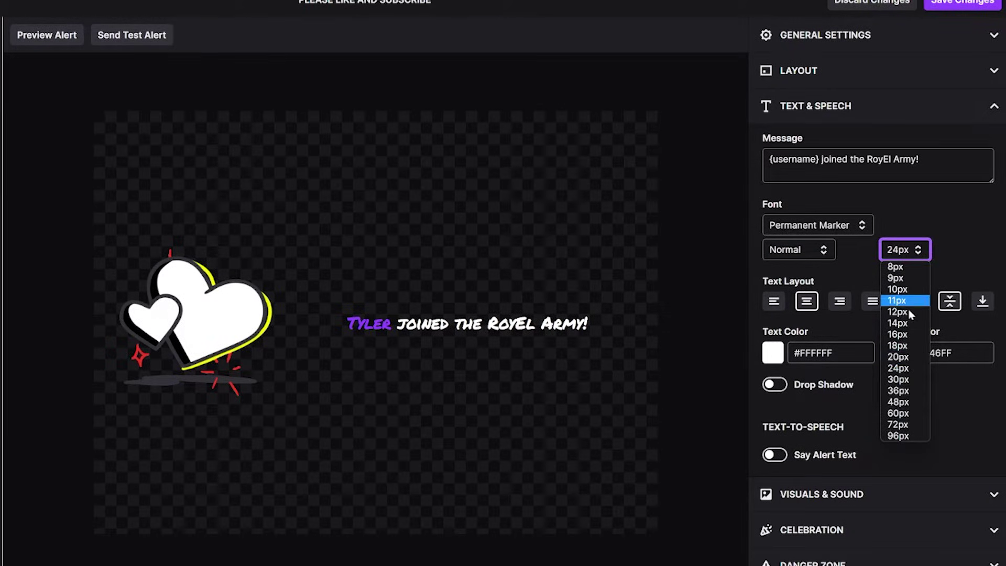
left_click(910, 379)
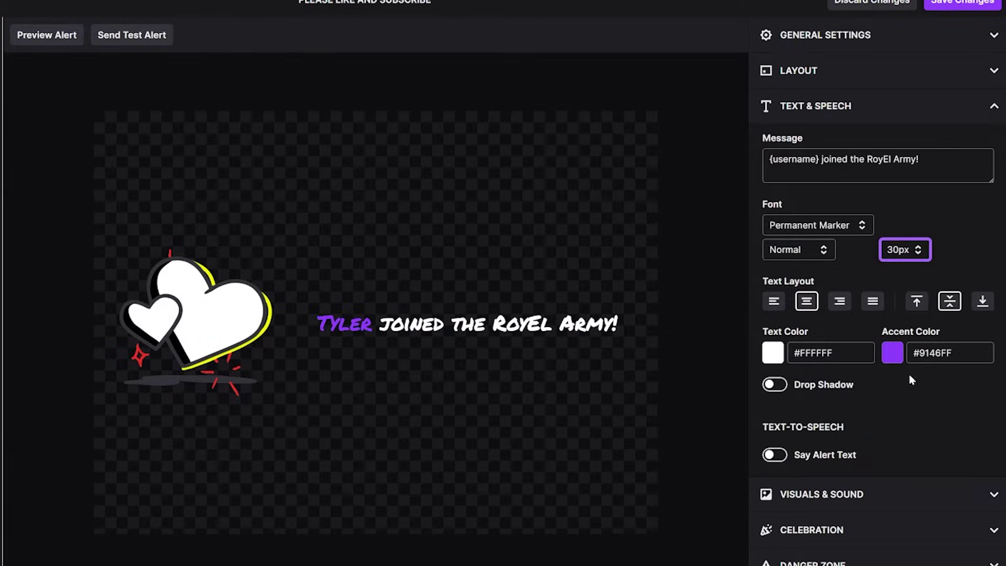
- Try the text alignment options, ending with justified text vertically centred
left_click(774, 301)
left_click(838, 303)
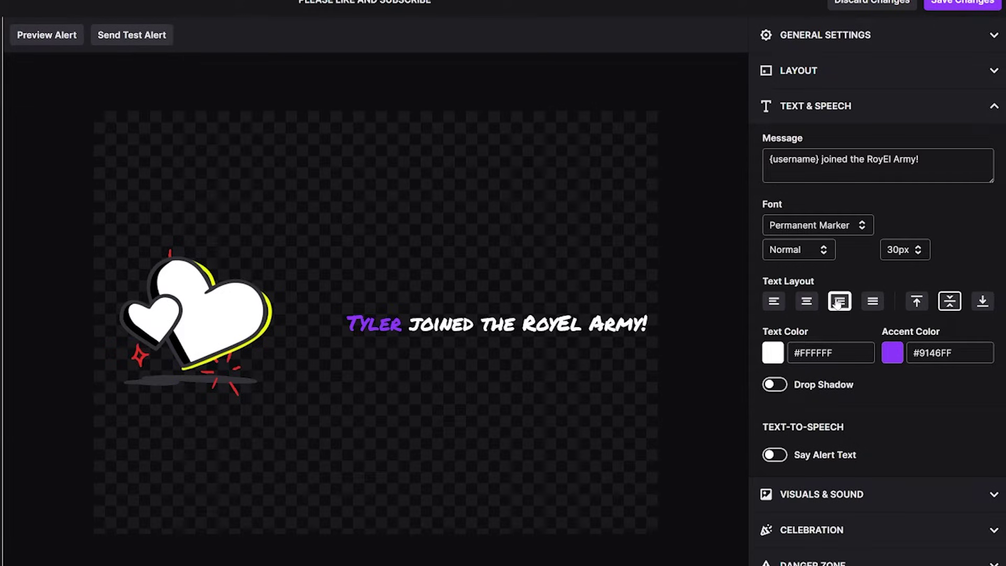
left_click(806, 302)
left_click(867, 304)
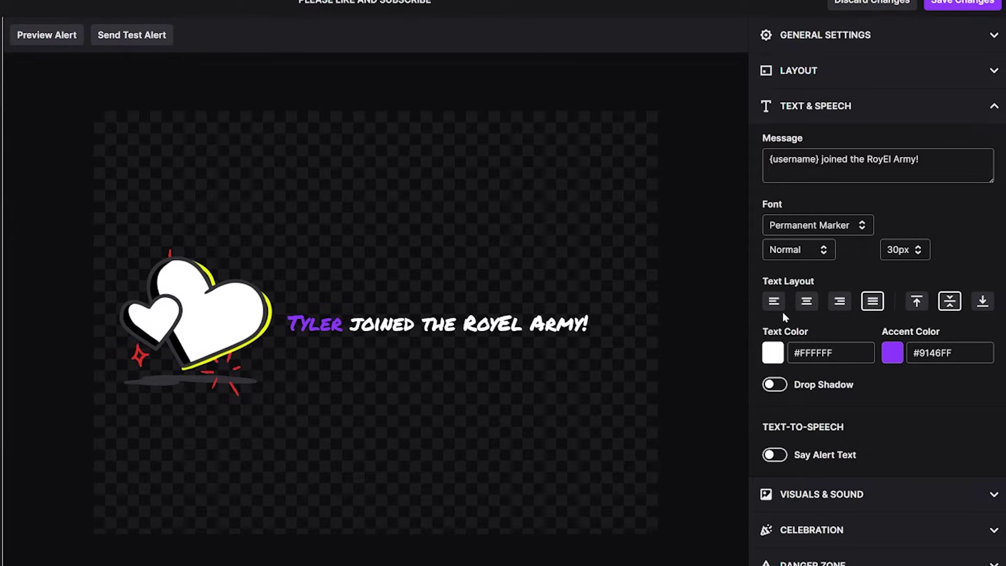
left_click(917, 304)
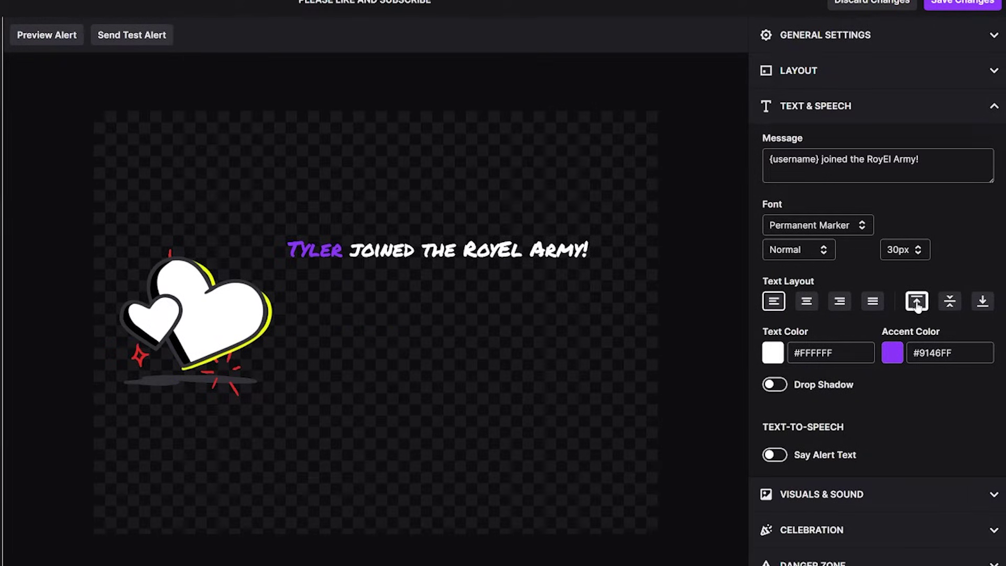
left_click(983, 304)
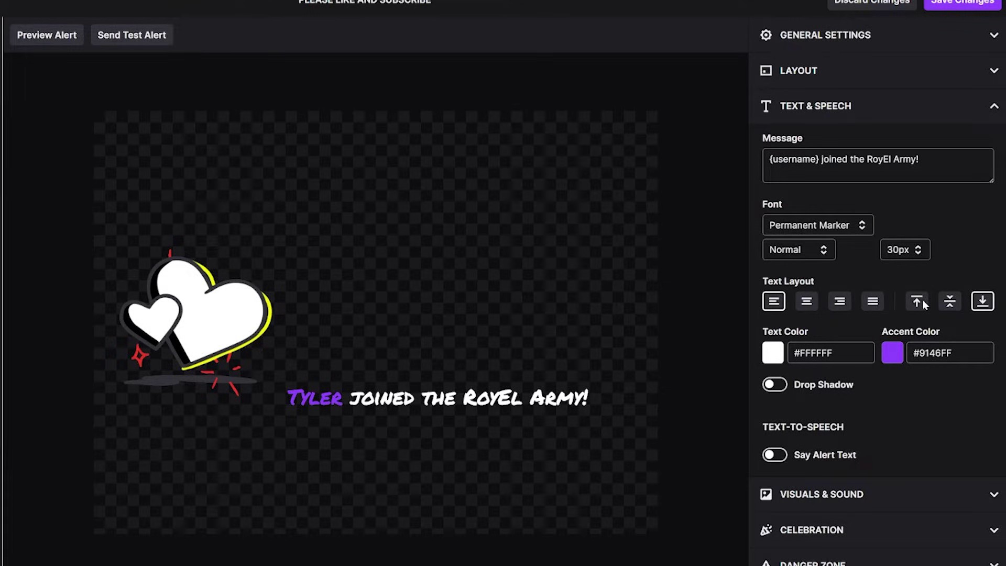
left_click(939, 307)
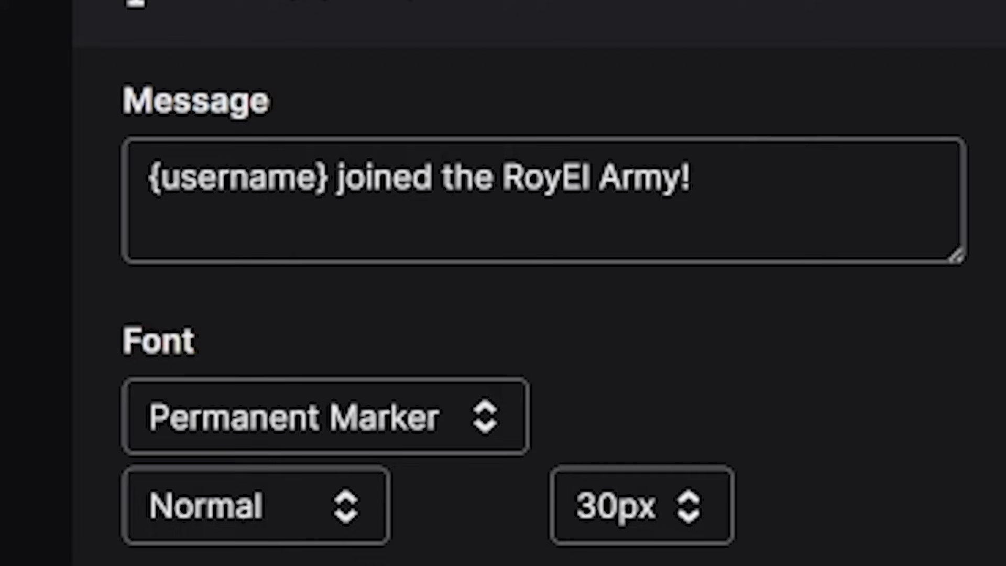
- Close the accent colour picker, preview on a white background, and turn on Drop Shadow for the text
left_click(238, 177)
left_click(763, 371)
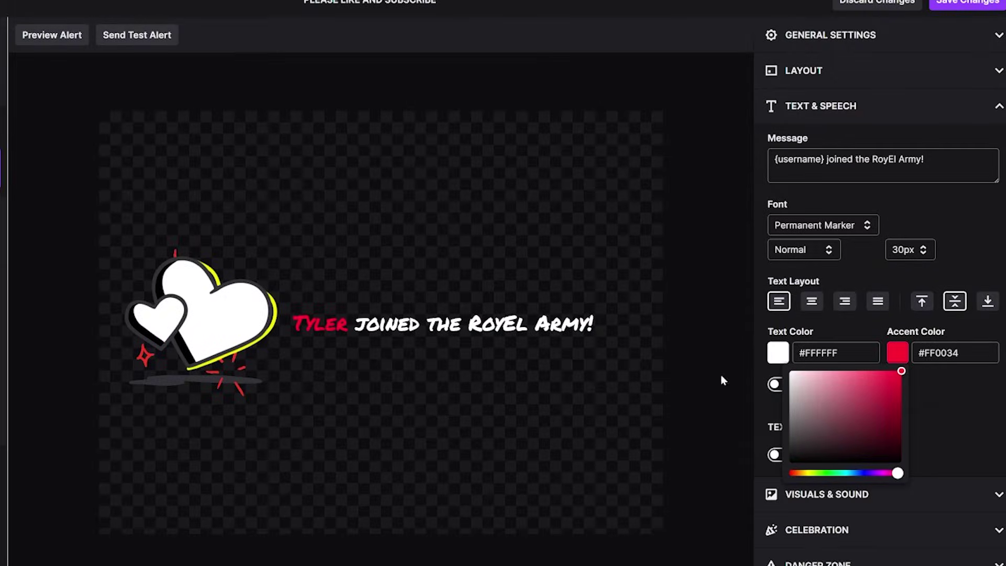
left_click(957, 392)
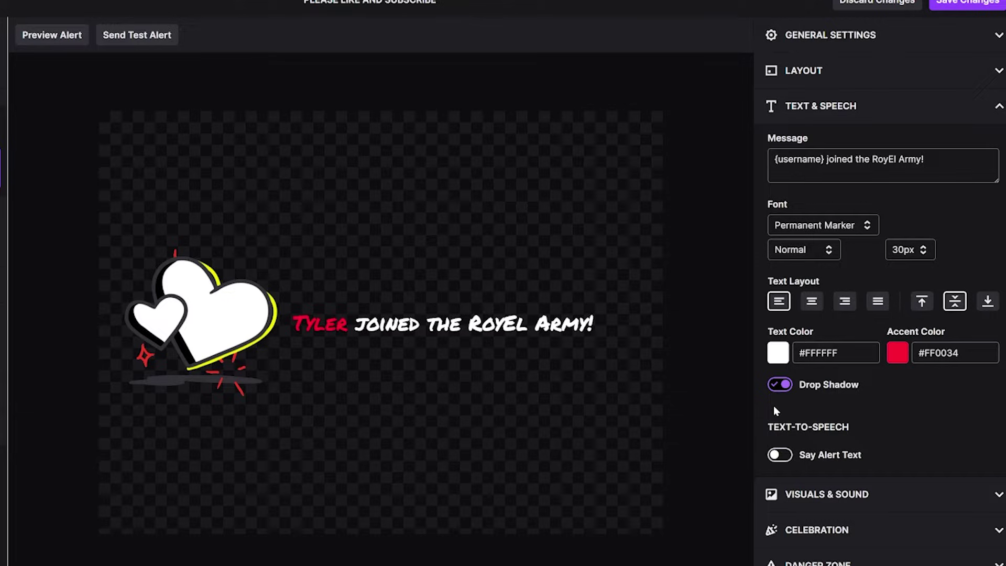
left_click(740, 548)
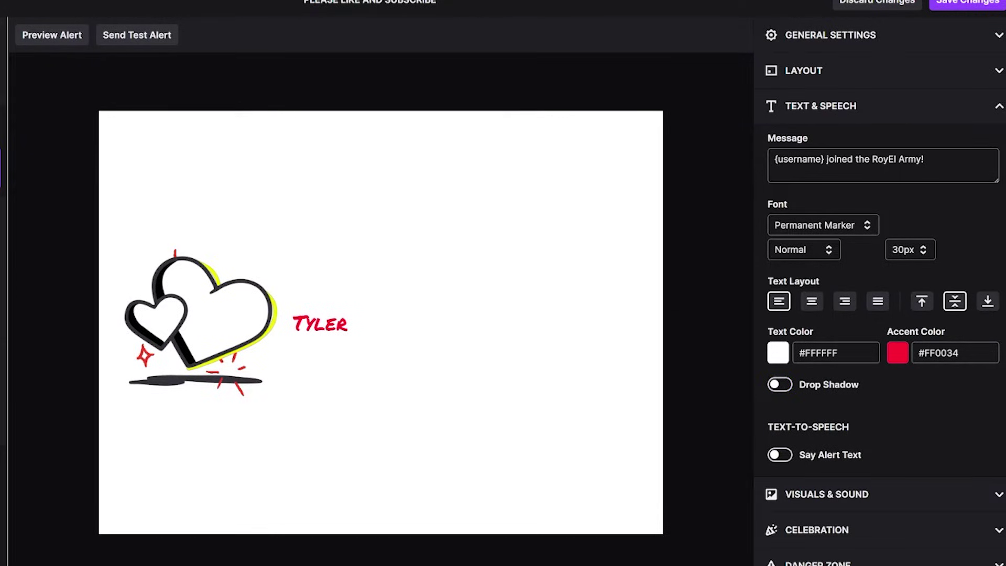
left_click(780, 385)
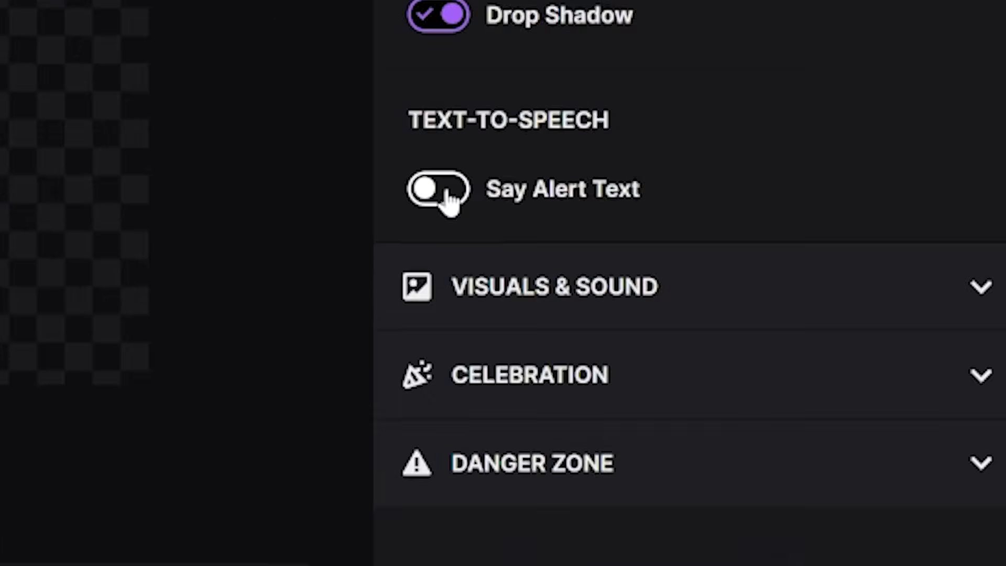
- Turn on Say Alert Text, test the voice, and use Brian - UK with a 5-second delay
left_click(338, 166)
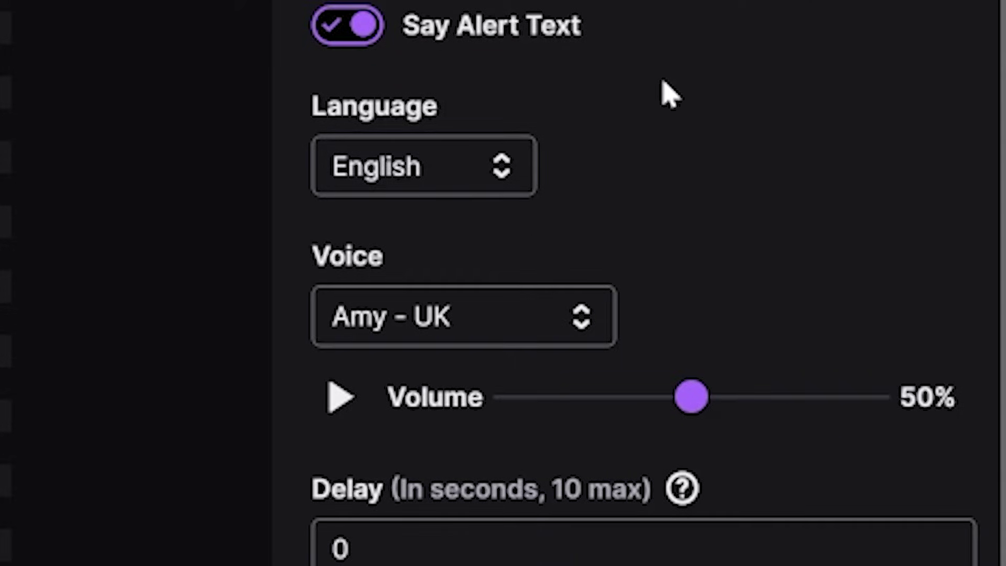
left_click(332, 405)
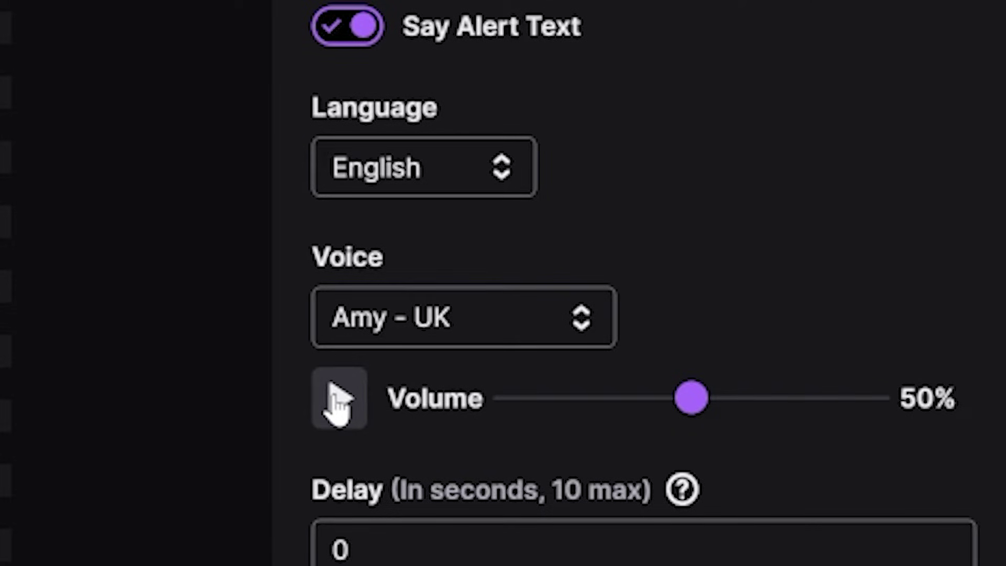
left_click(527, 325)
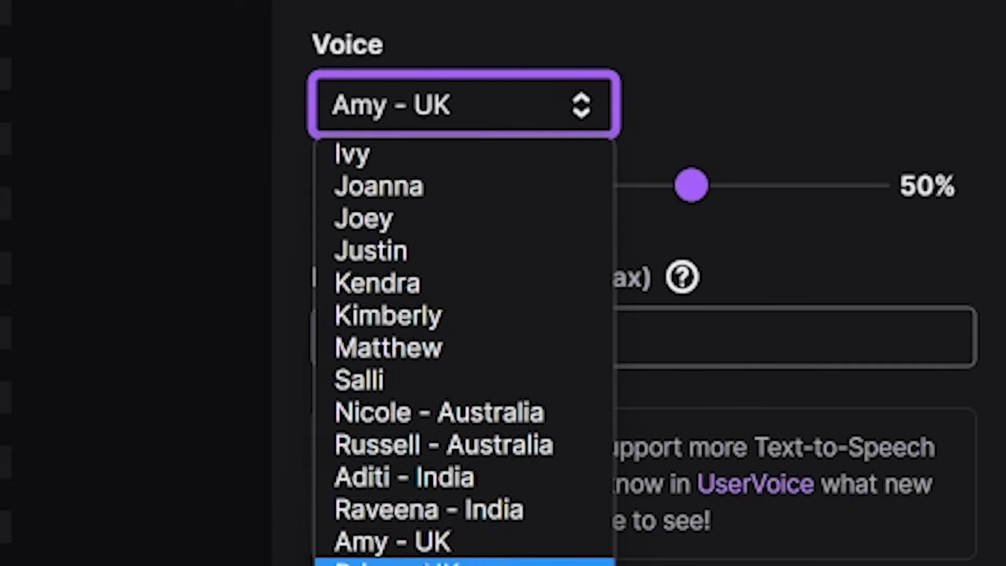
left_click(393, 562)
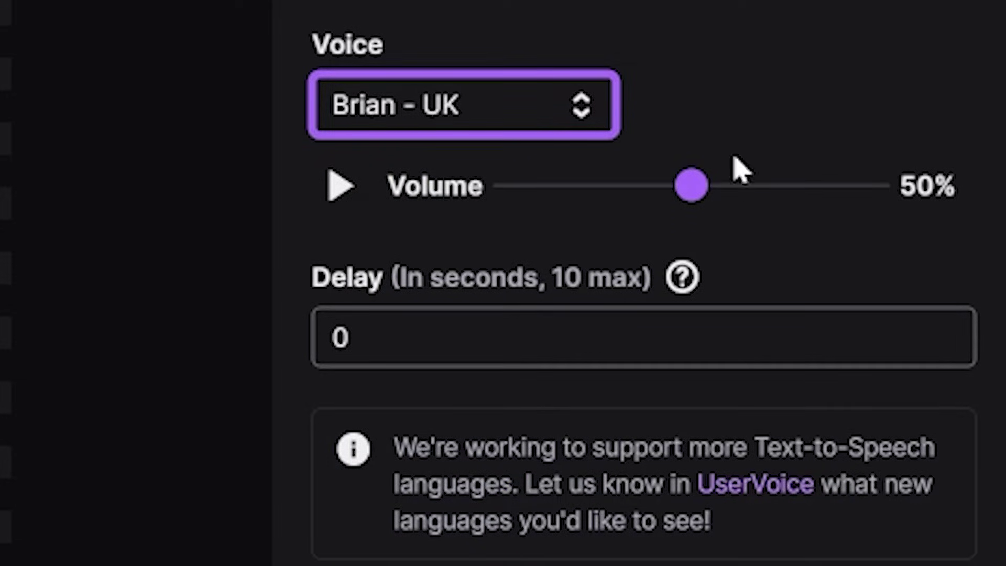
left_click(350, 337)
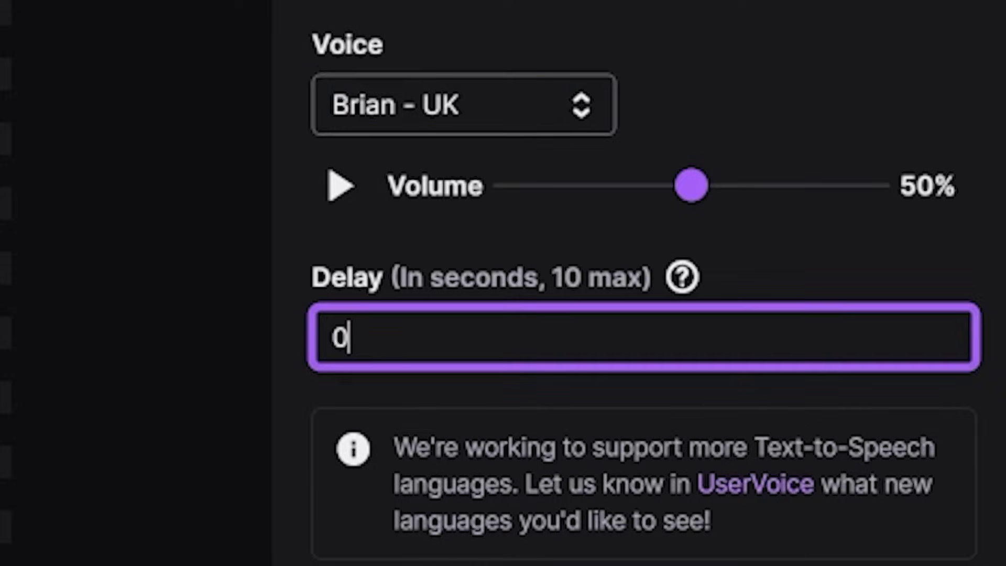
left_click(723, 167)
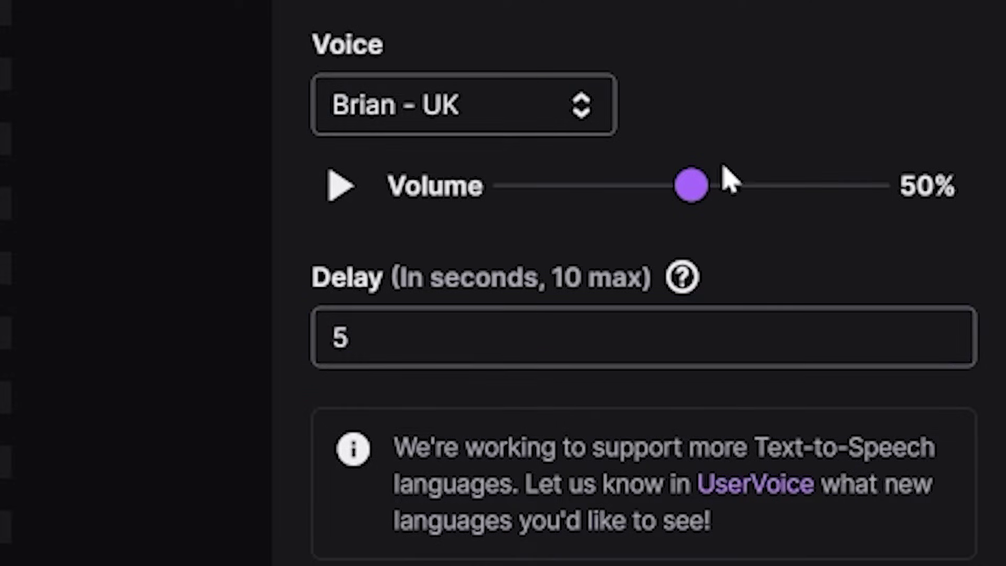
key("Tab")
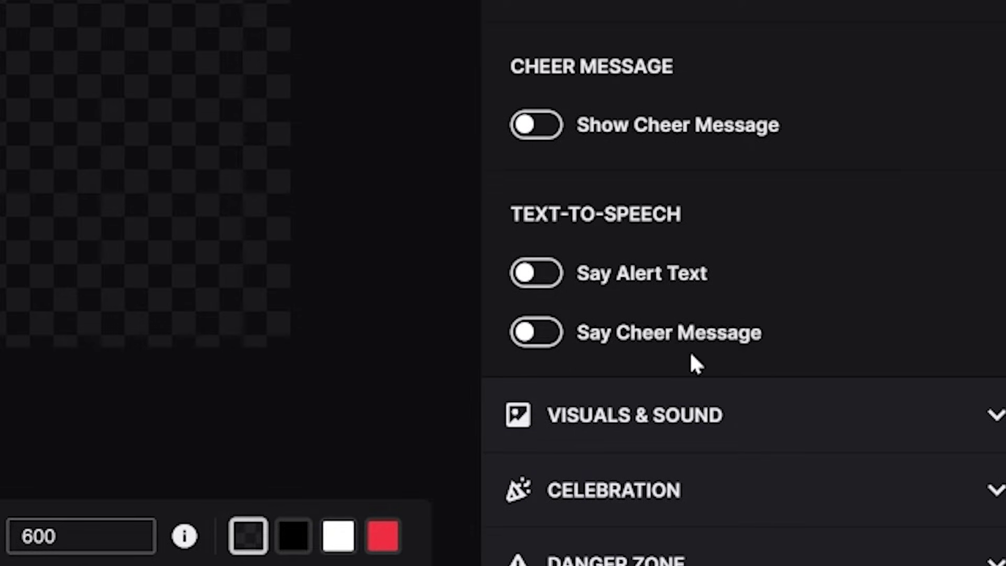
- Turn on Say Cheer Message and choose the Brian - UK voice for cheers
left_click(539, 340)
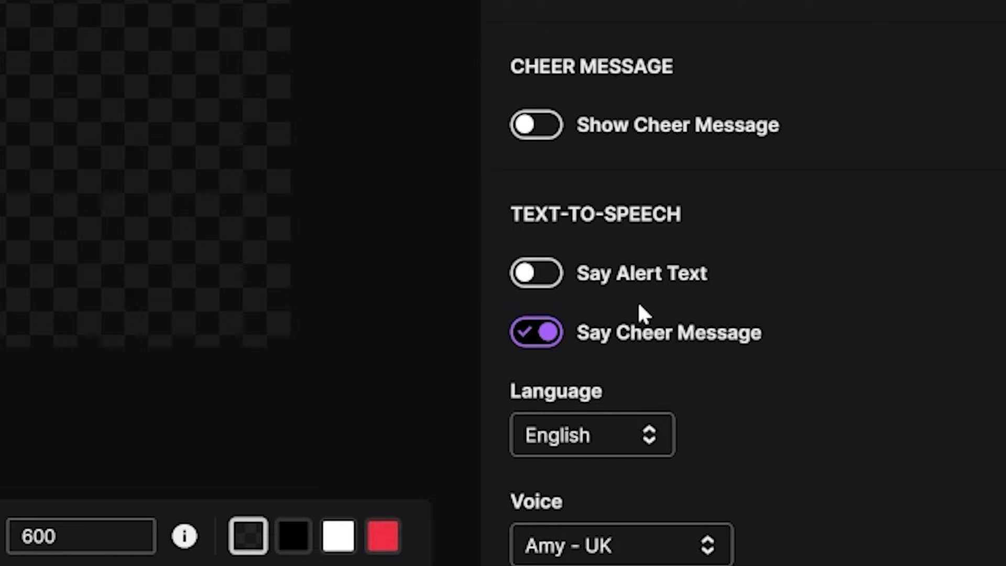
scroll(640, 315, "down", 8)
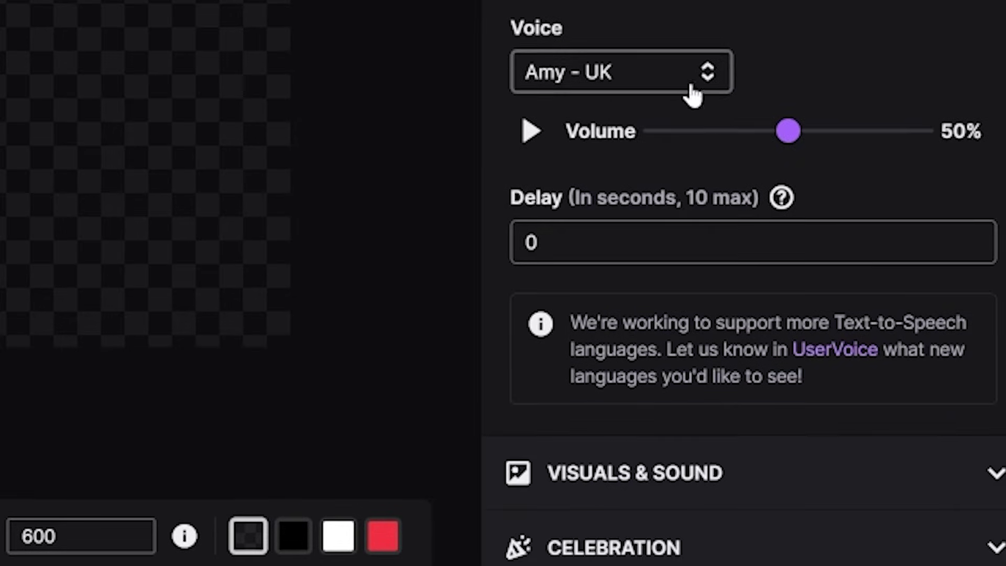
left_click(689, 90)
left_click(628, 500)
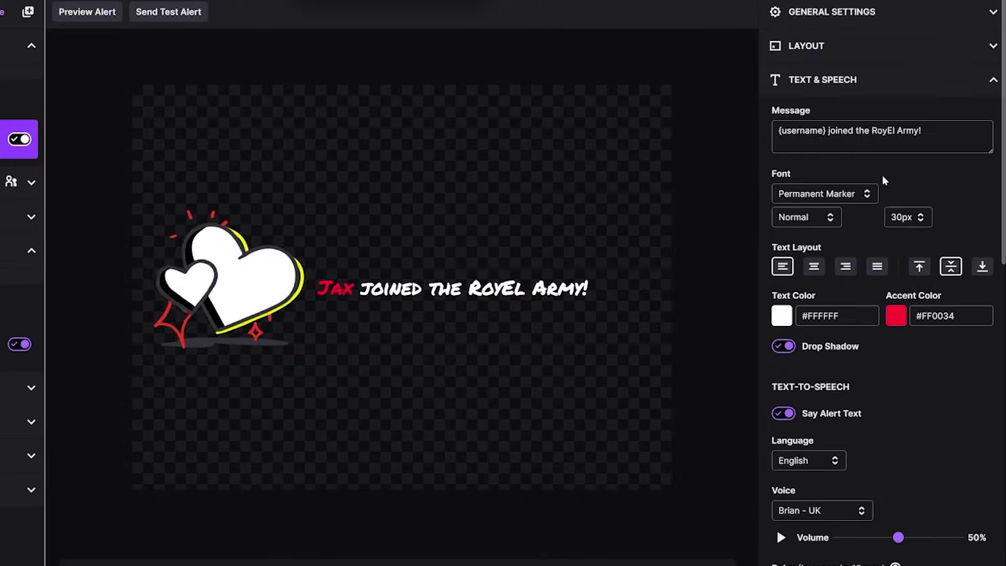
- Upload motivated_200_looped_properly.gif as the follow alert image and scale it to about half
left_click(872, 80)
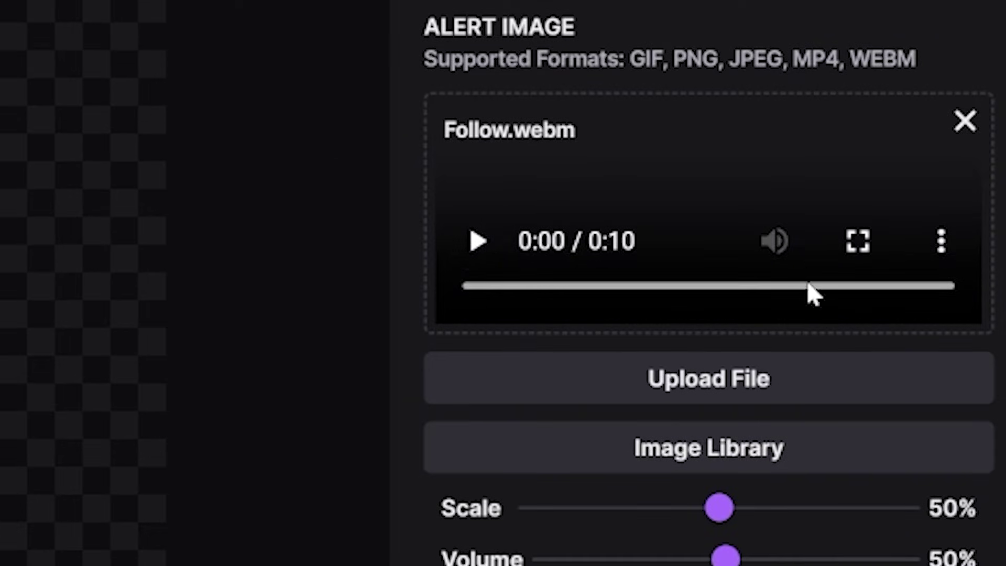
left_click(762, 391)
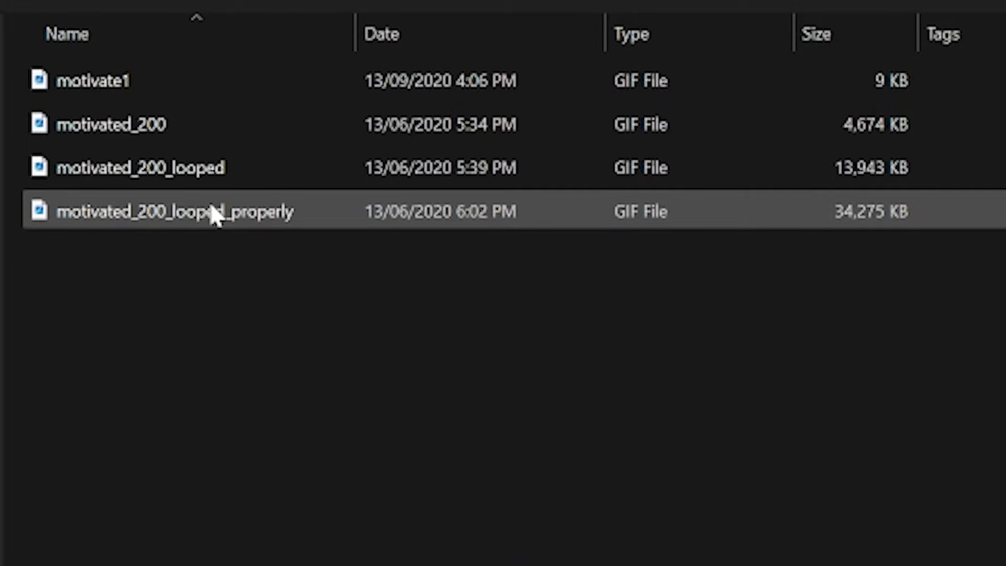
left_click(215, 213)
double_click(214, 214)
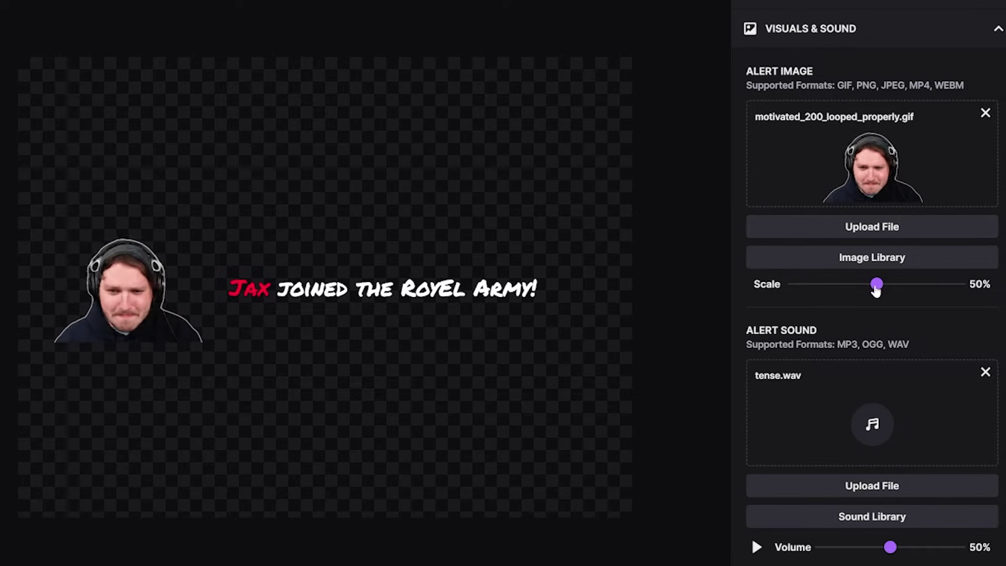
left_click_drag(935, 289, 829, 289)
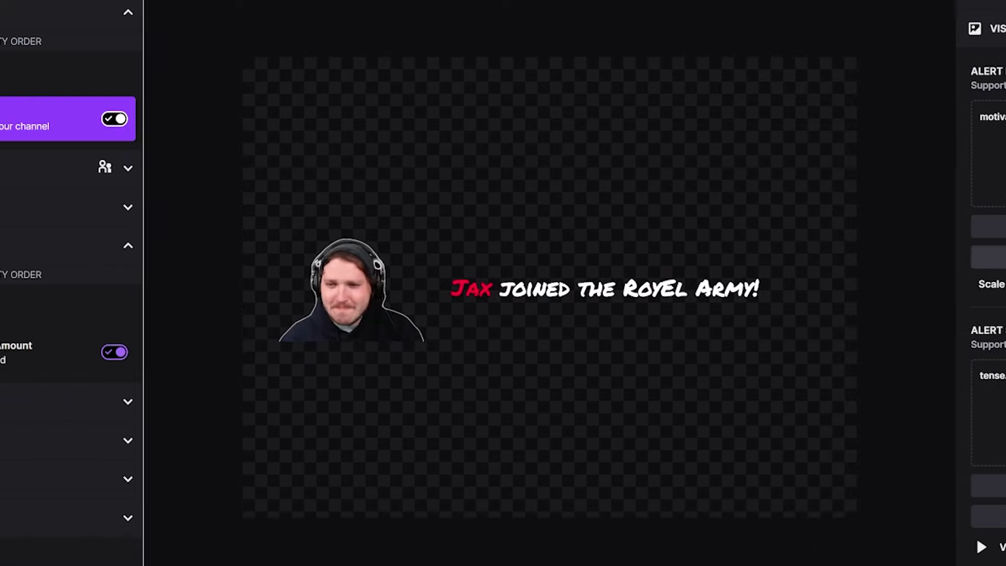
- Browse the stock image library to page 6 and close it without adding anything
left_click(871, 257)
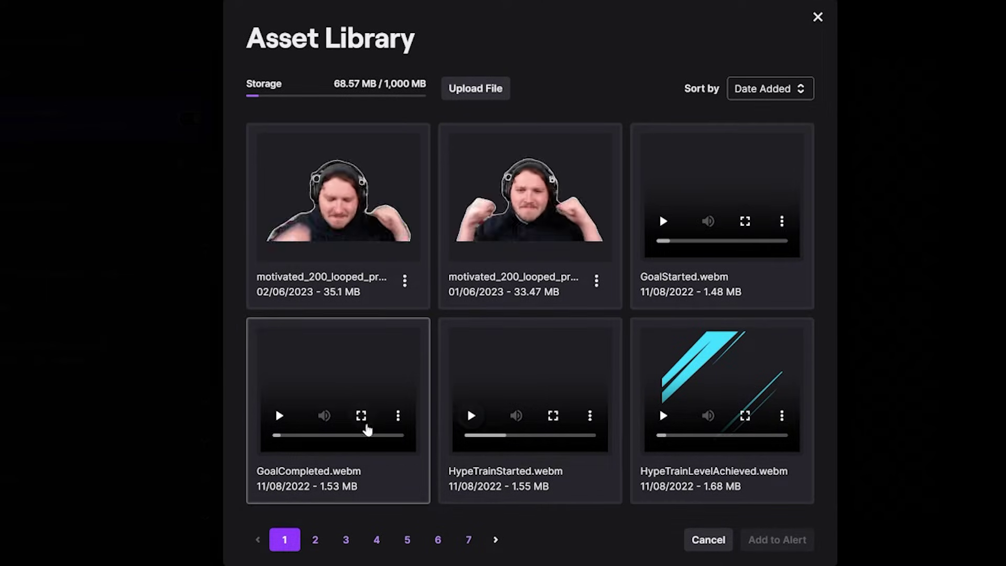
left_click(438, 540)
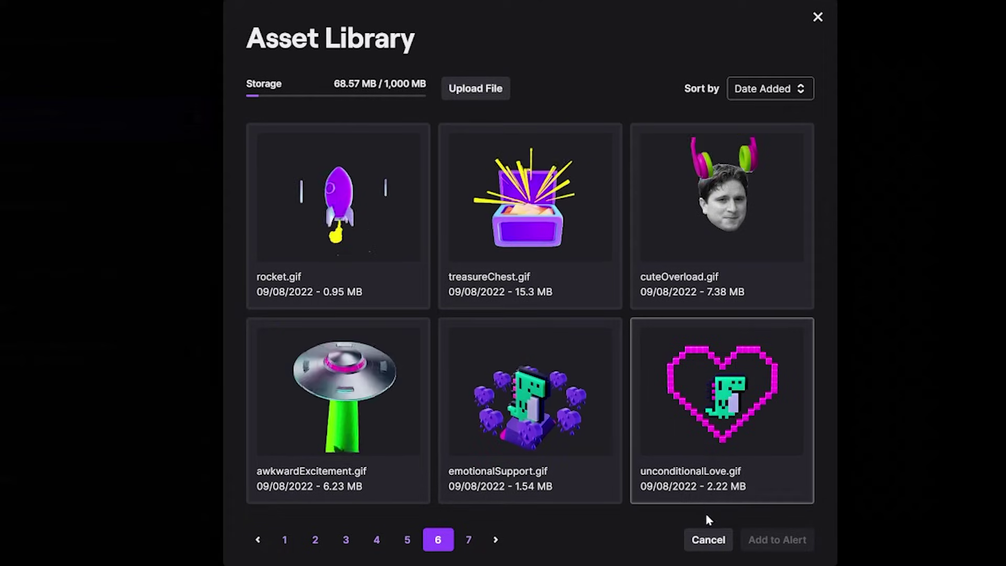
left_click(708, 539)
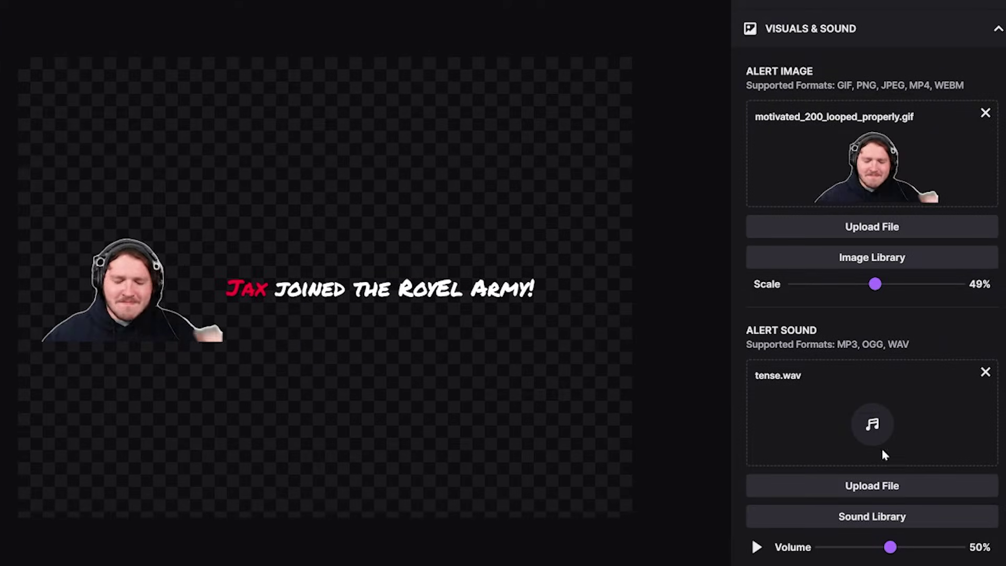
- Collapse the Visuals & Sound section and open the layout settings
scroll(896, 466, "down", 1)
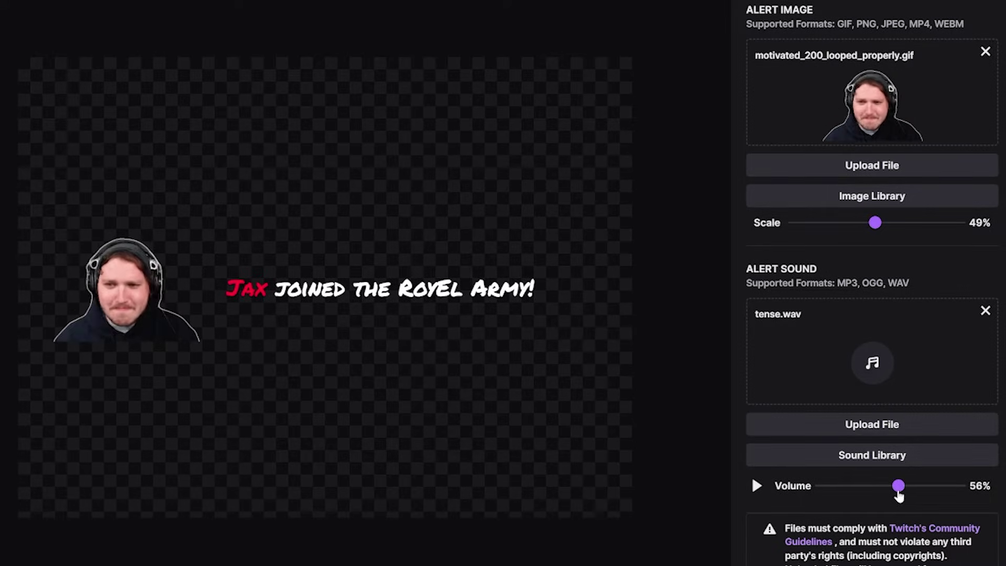
scroll(899, 495, "down", 1)
scroll(891, 465, "up", 3)
left_click(849, 94)
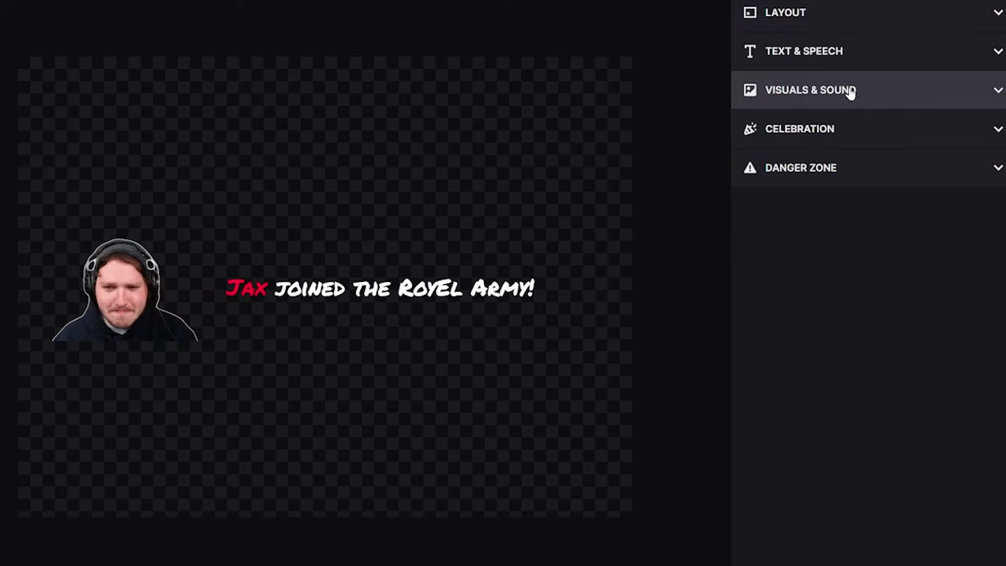
scroll(857, 47, "up", 1)
left_click(856, 65)
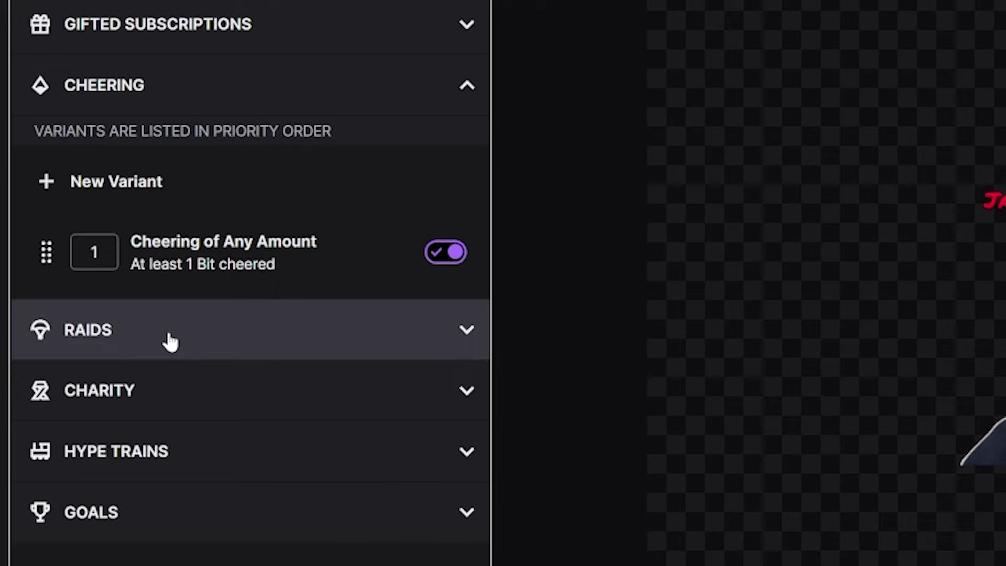
- Expand the Raids variants, look at Raid of Any Amount, then collapse them
left_click(233, 536)
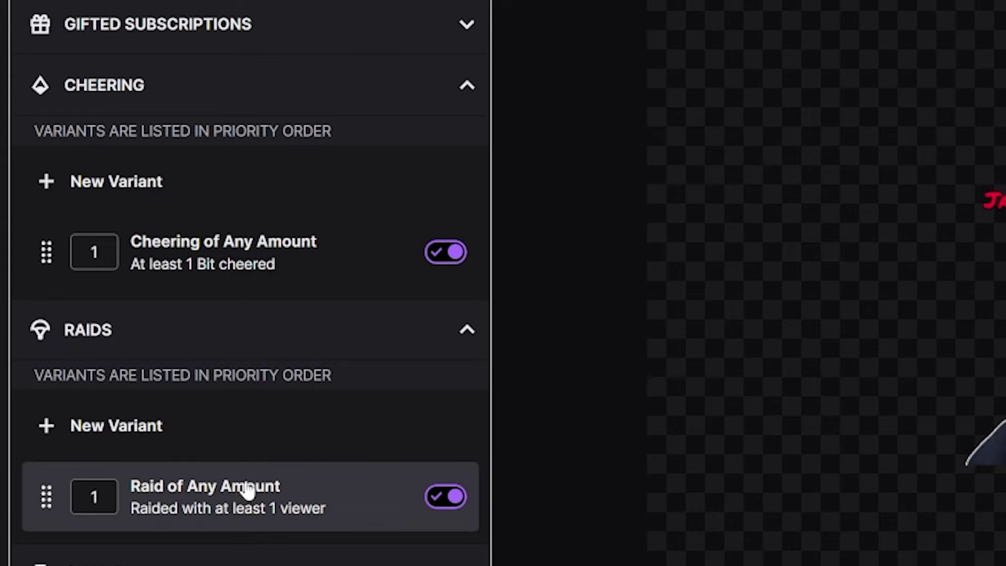
left_click(285, 493)
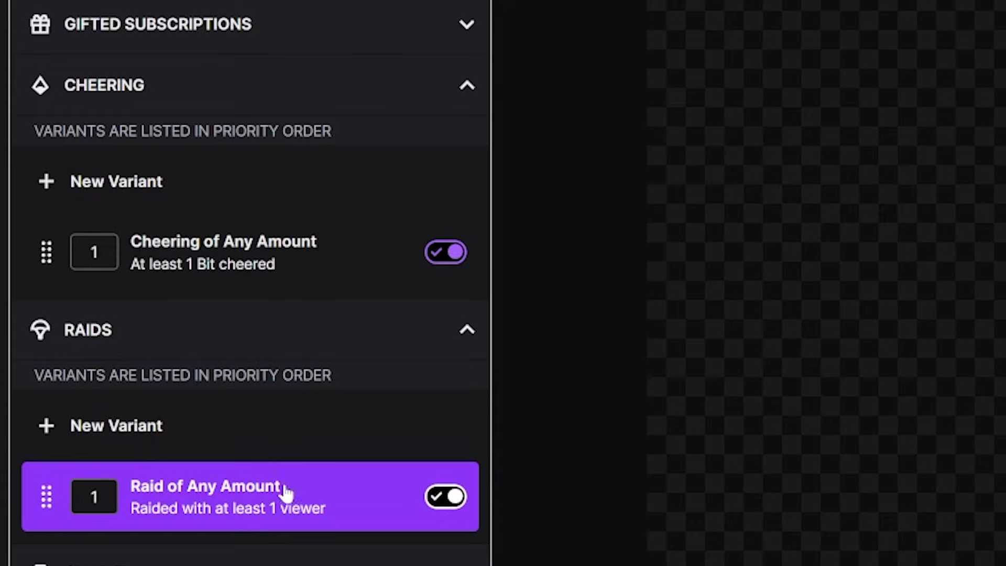
left_click(236, 345)
- Duplicate the Cheering of Any Amount variant
left_click(247, 245)
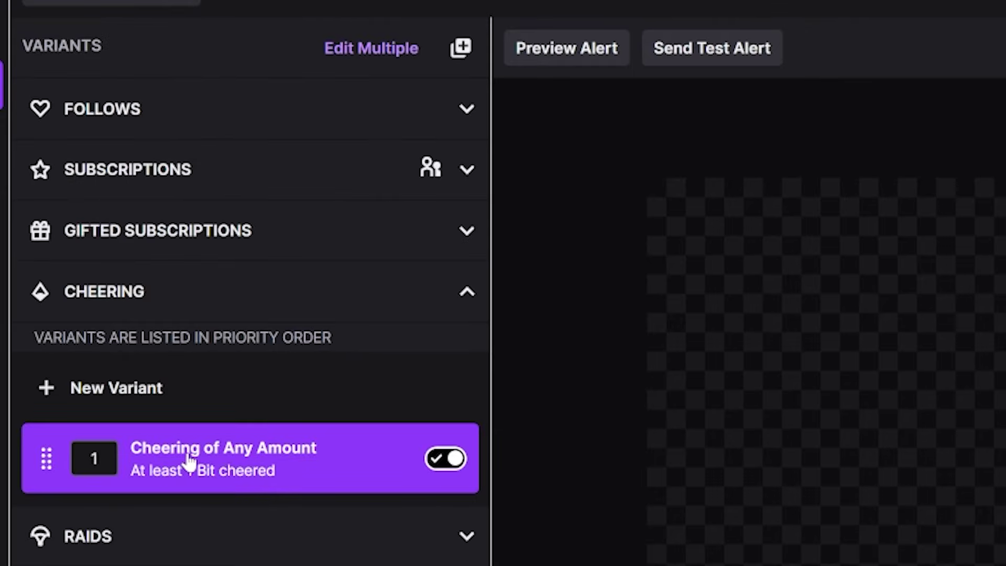
left_click(467, 52)
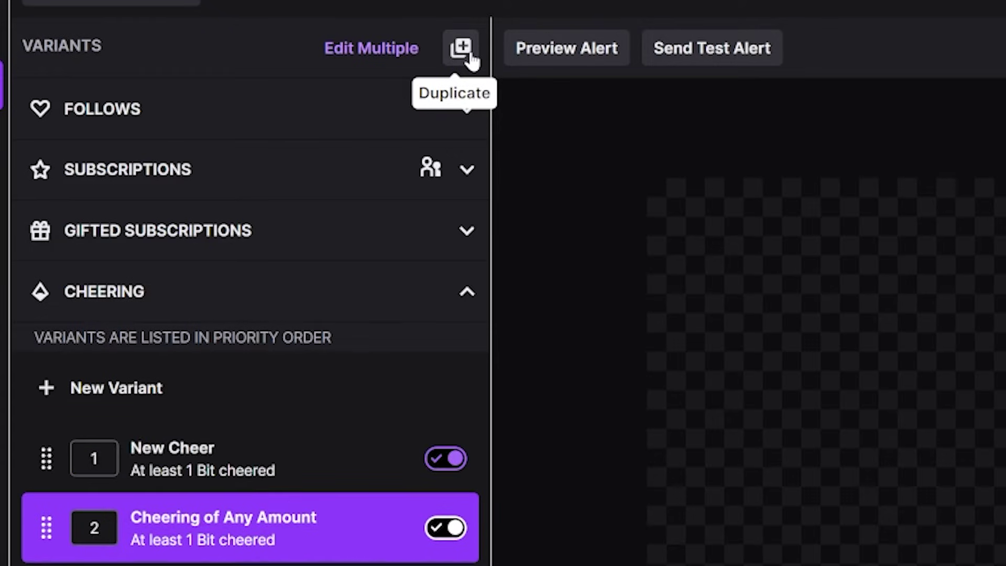
scroll(353, 151, "down", 4)
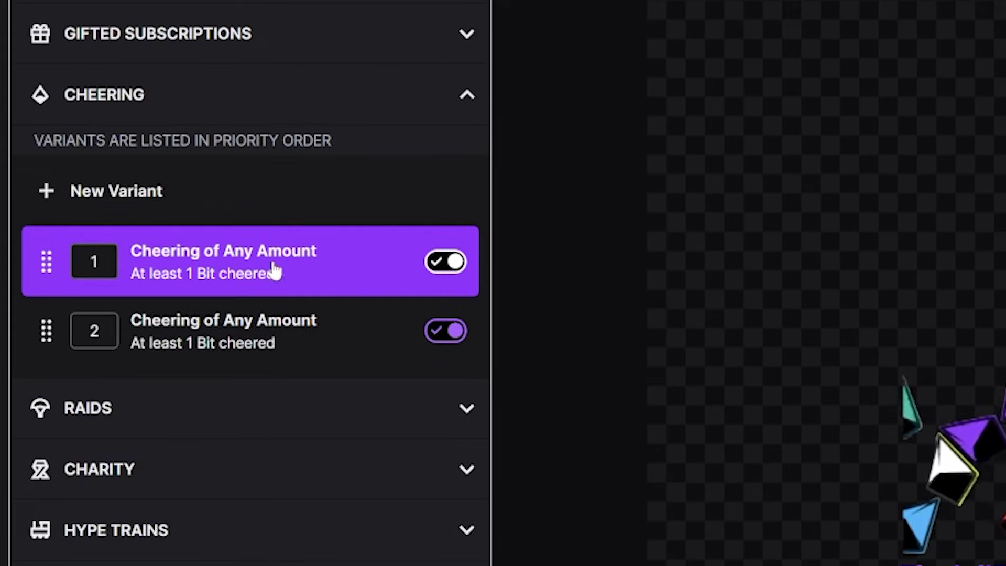
- Rename the copy to Cheering of Exact 100 Bits and set it to fire at exactly 100 Bits
left_click(209, 330)
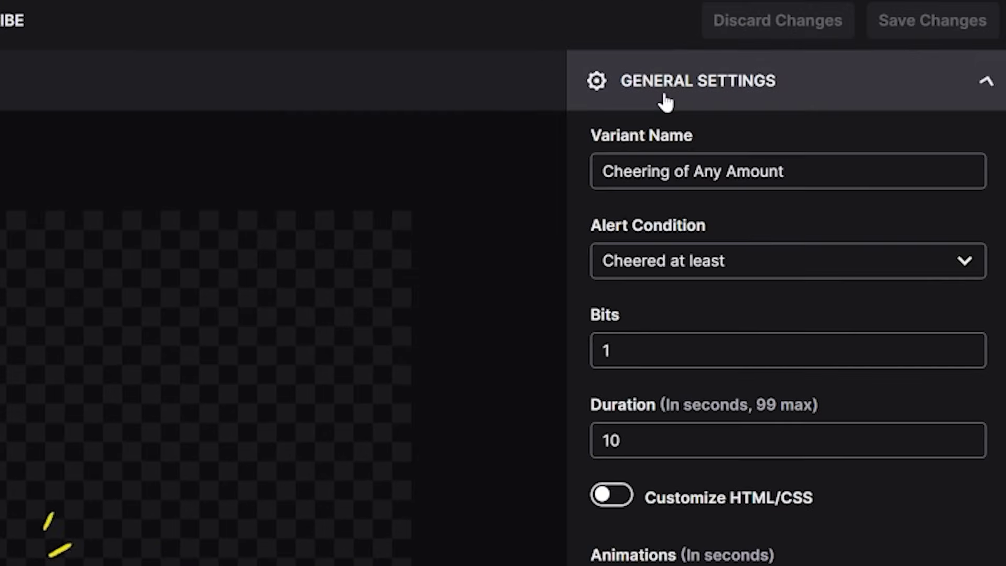
type("E")
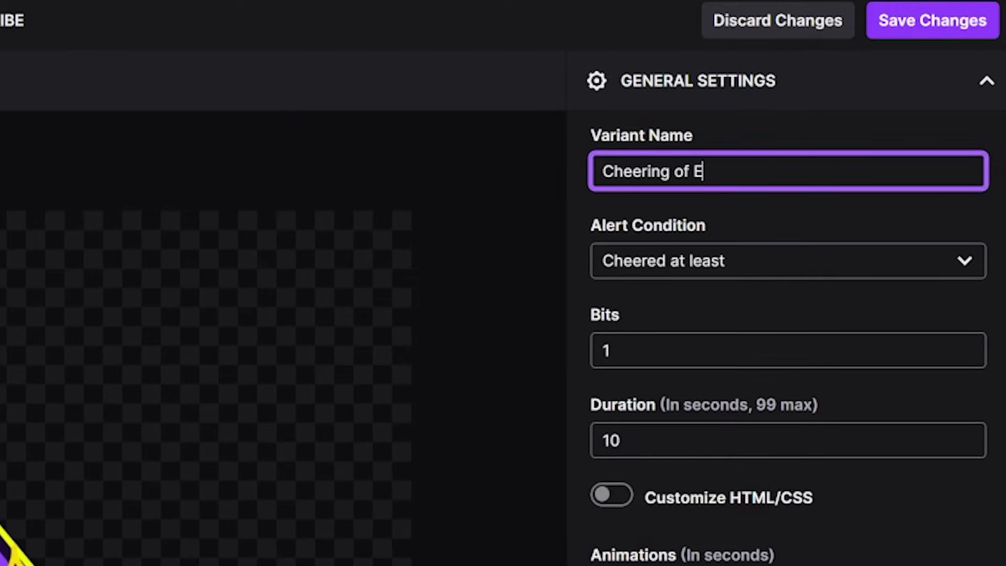
type("xact 100 Bits")
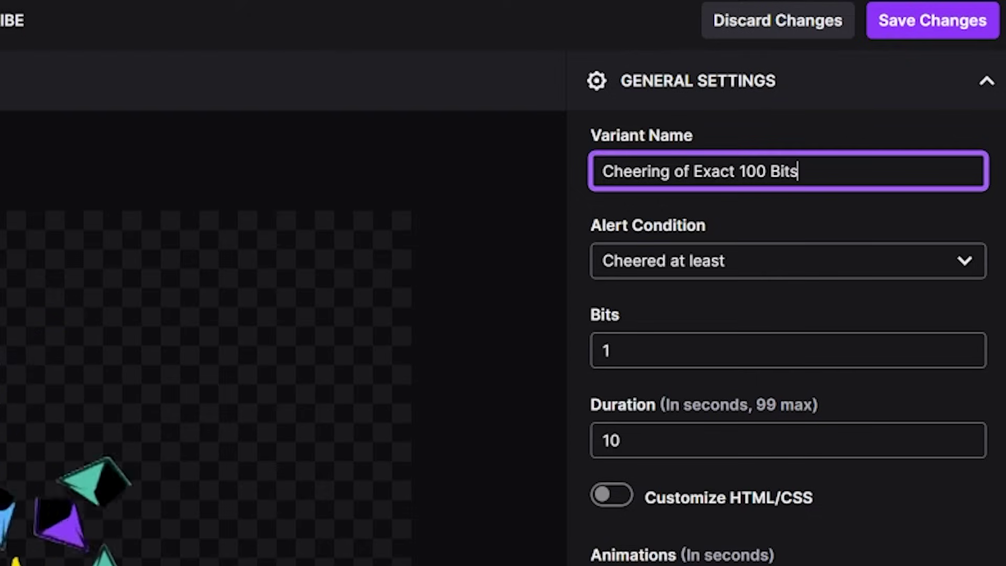
left_click(755, 260)
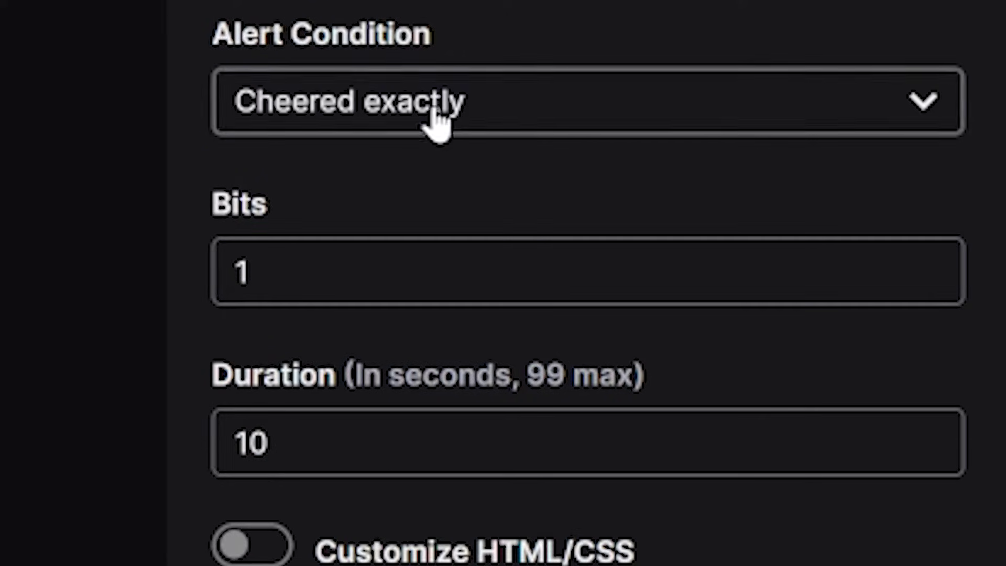
left_click(519, 270)
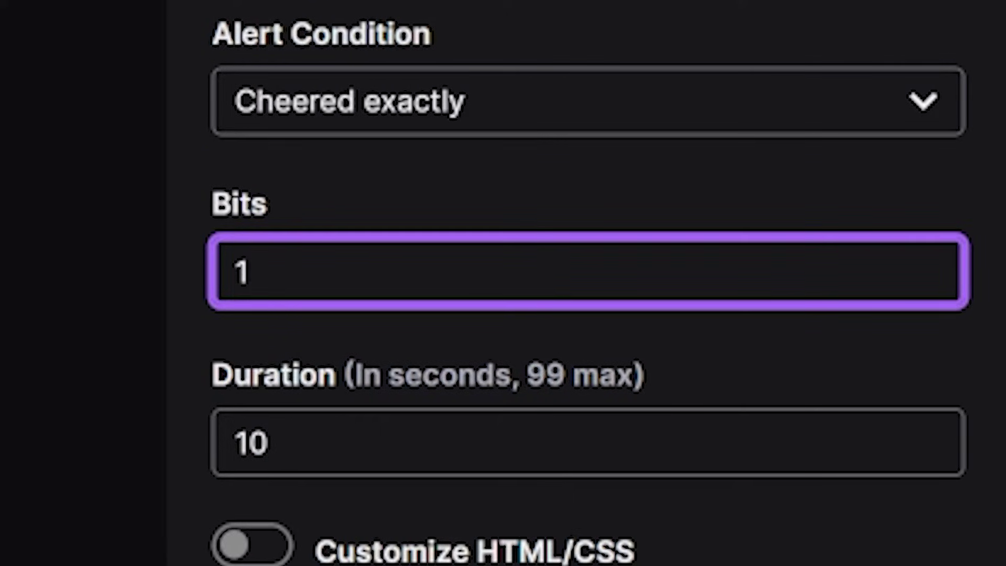
left_click(478, 205)
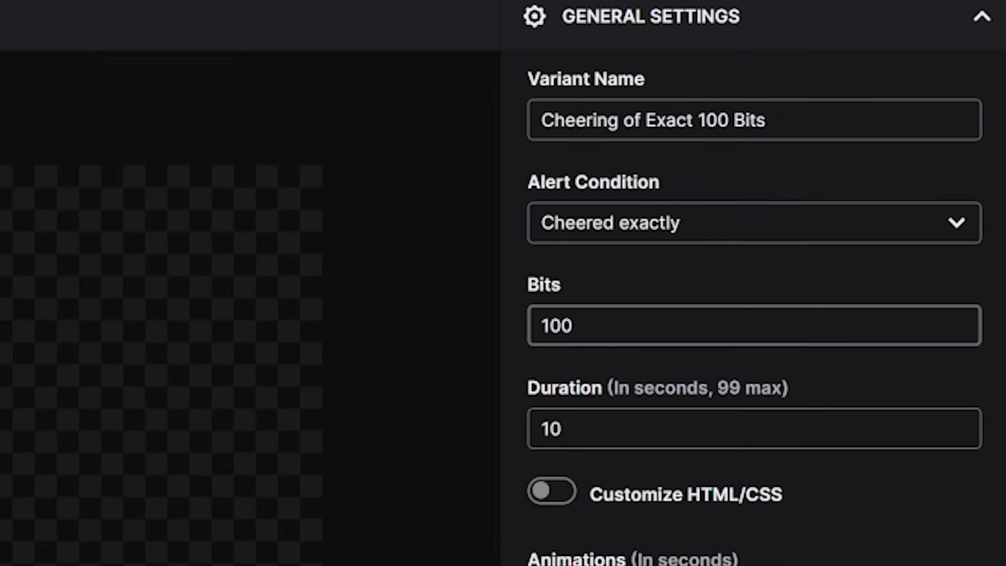
- Give the 100-bit variant Slide-Up in and Slide-Down out animations, show the cheer message, and save
left_click(759, 523)
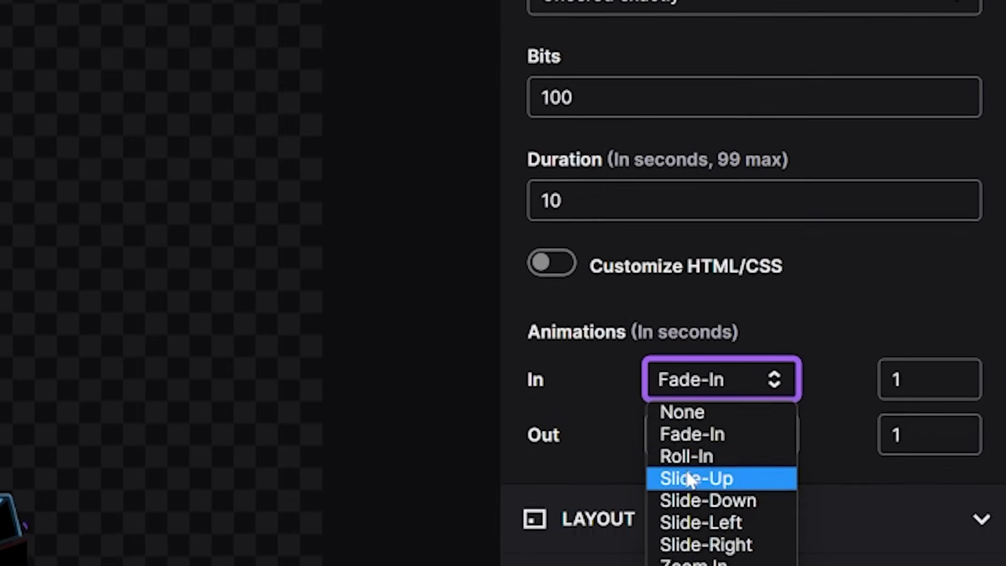
left_click(691, 480)
left_click(731, 343)
left_click(744, 460)
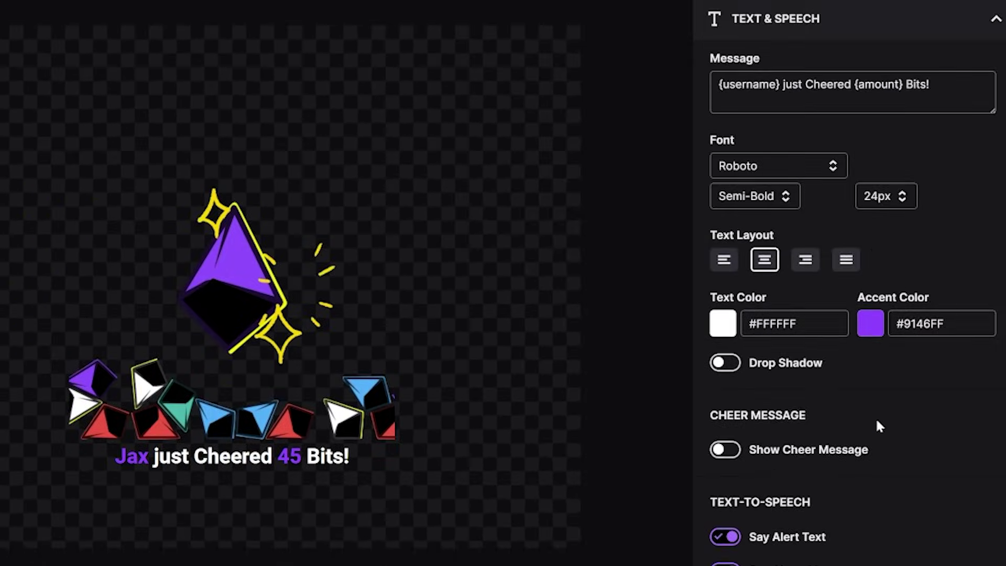
scroll(807, 406, "up", 5)
left_click(731, 451)
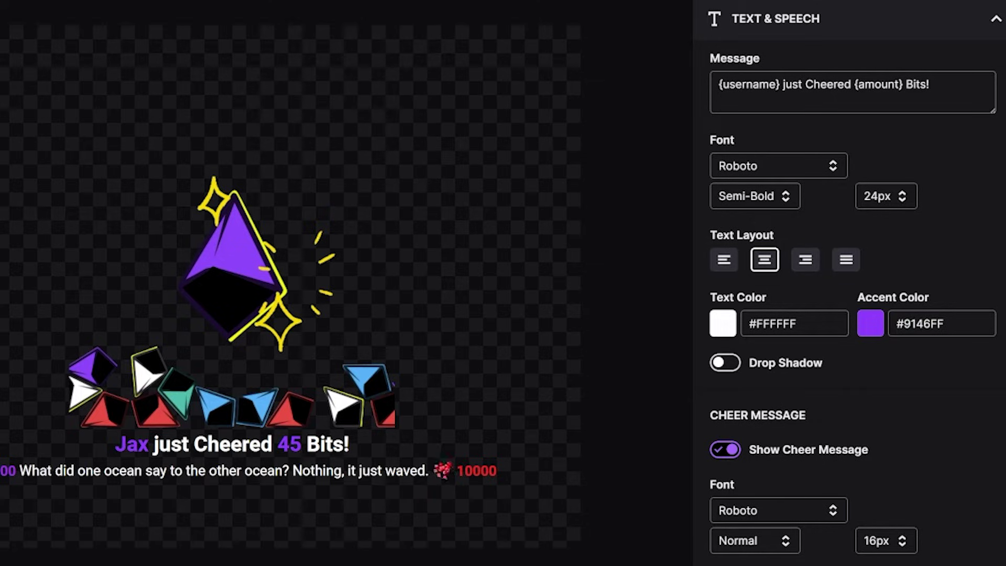
scroll(838, 157, "up", 3)
left_click(845, 121)
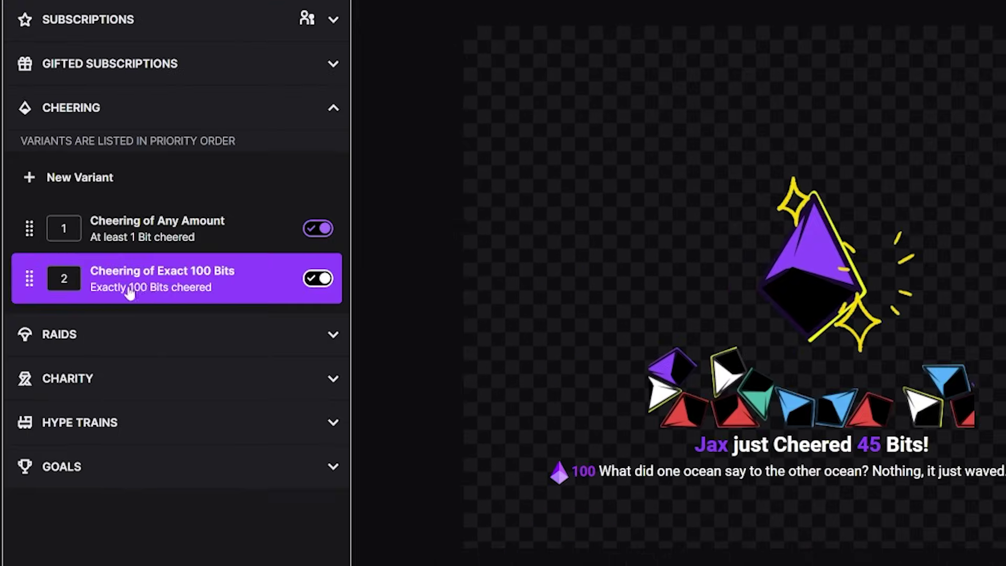
- Reorder the cheer variants so Cheering of Exact 100 Bits sits above Cheering of Any Amount
mouse_move(121, 287)
left_mouse_down()
mouse_move(127, 211)
mouse_move(108, 227)
mouse_move(108, 282)
left_mouse_up()
left_click(203, 234)
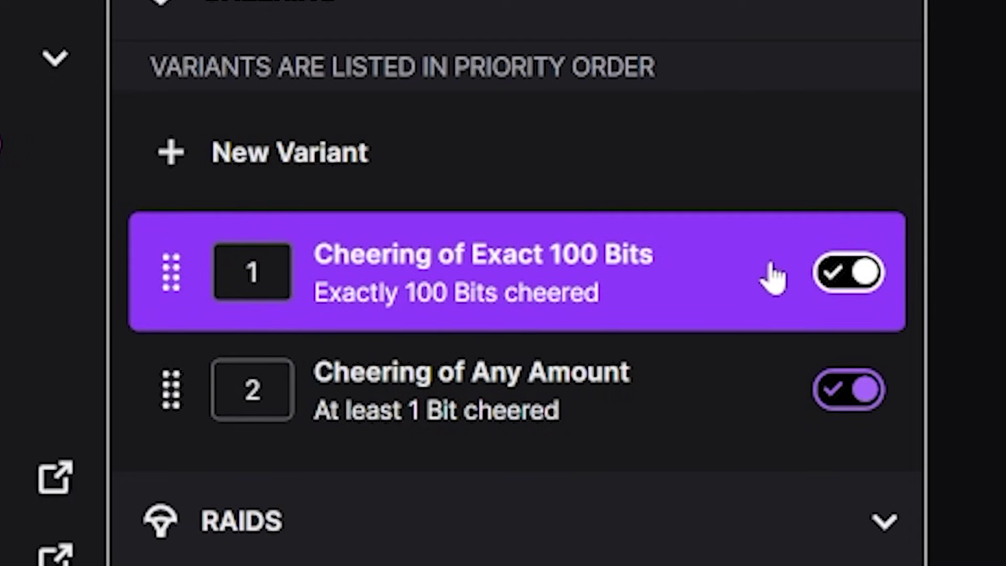
left_click_drag(622, 435, 574, 251)
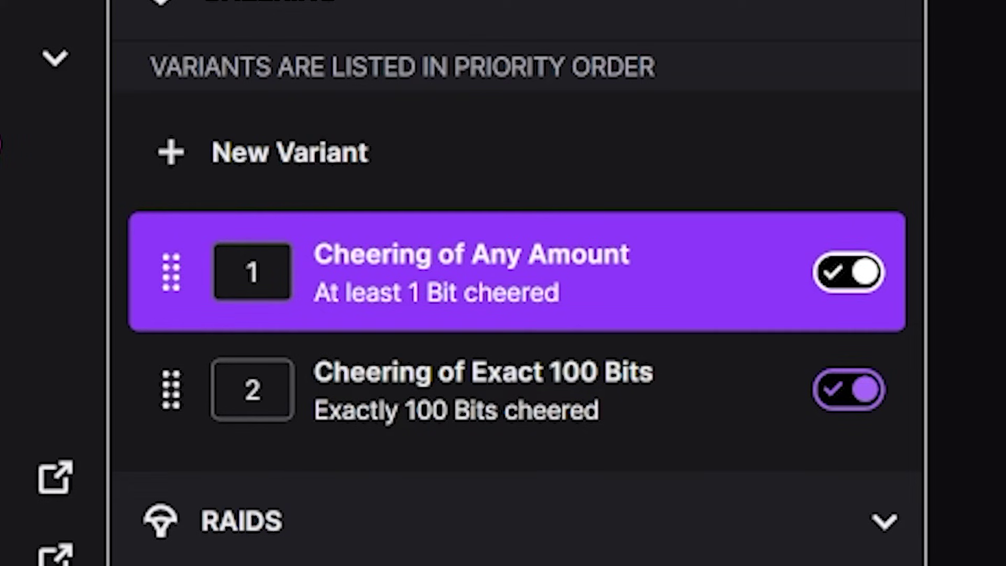
left_click_drag(601, 283, 637, 416)
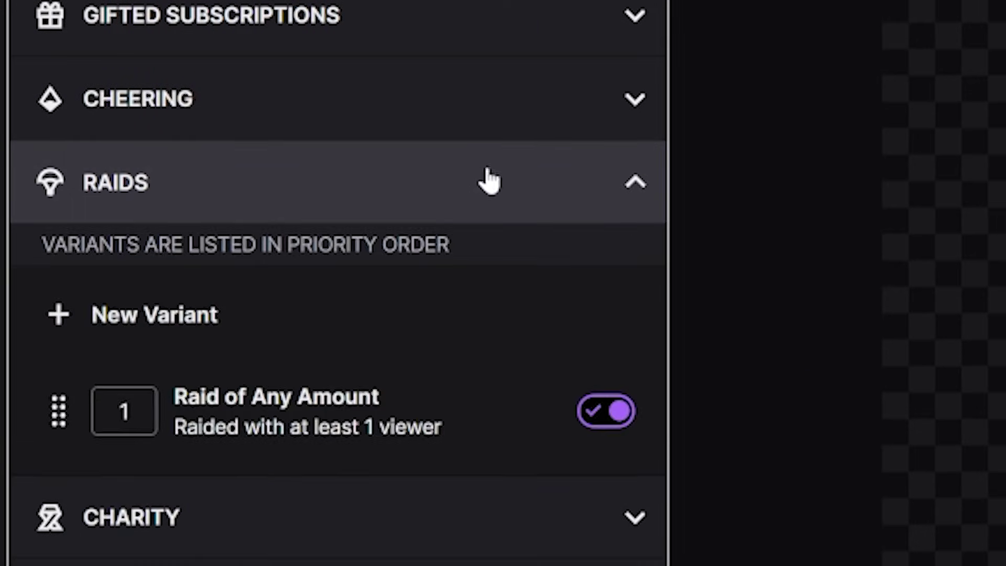
- Open Raid of Any Amount and review its layout, general settings and alert condition options
left_click(523, 448)
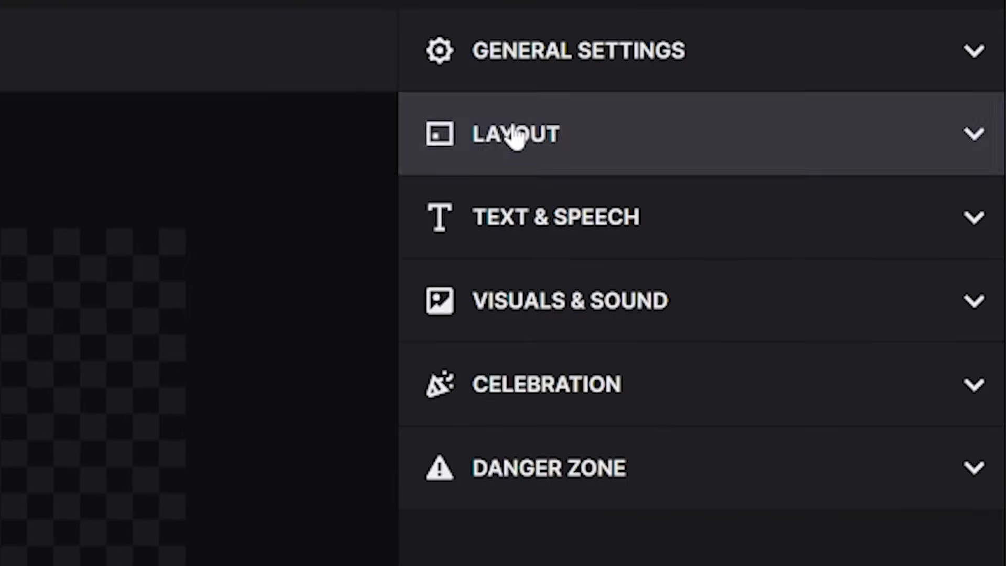
left_click(529, 133)
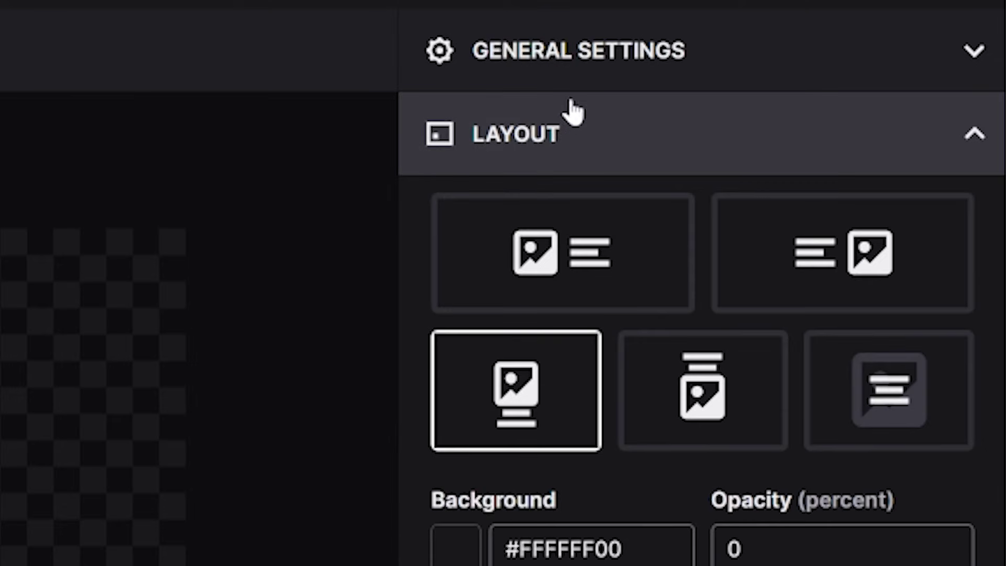
left_click(580, 68)
left_click(731, 306)
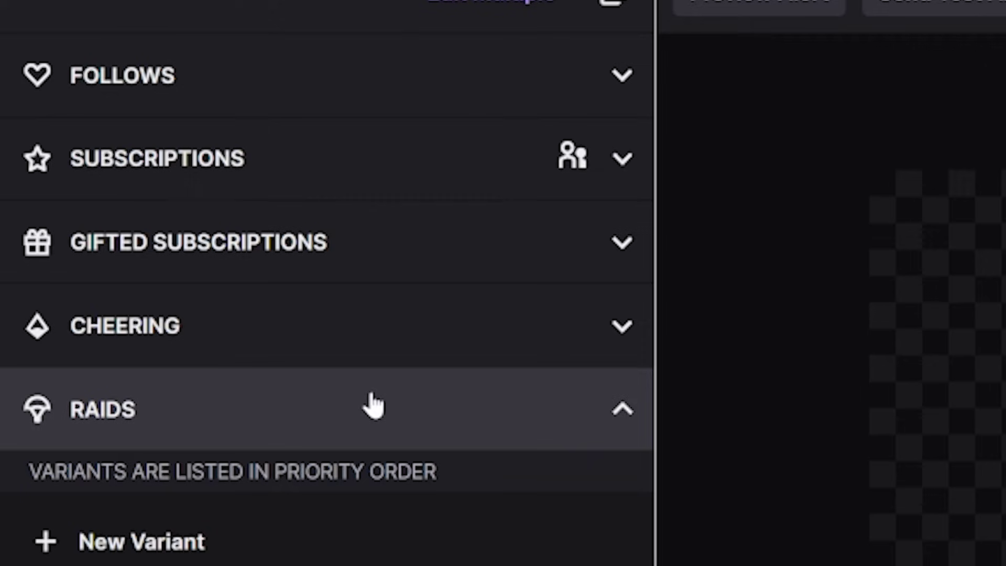
- Open the Community Gifts variant and review its alert condition options
left_click(292, 259)
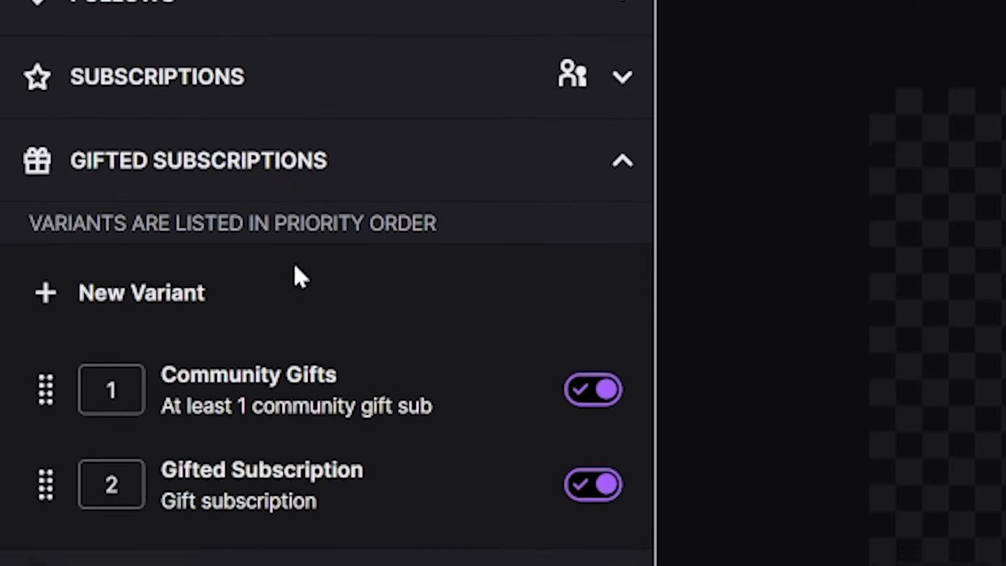
left_click(285, 298)
left_click(592, 110)
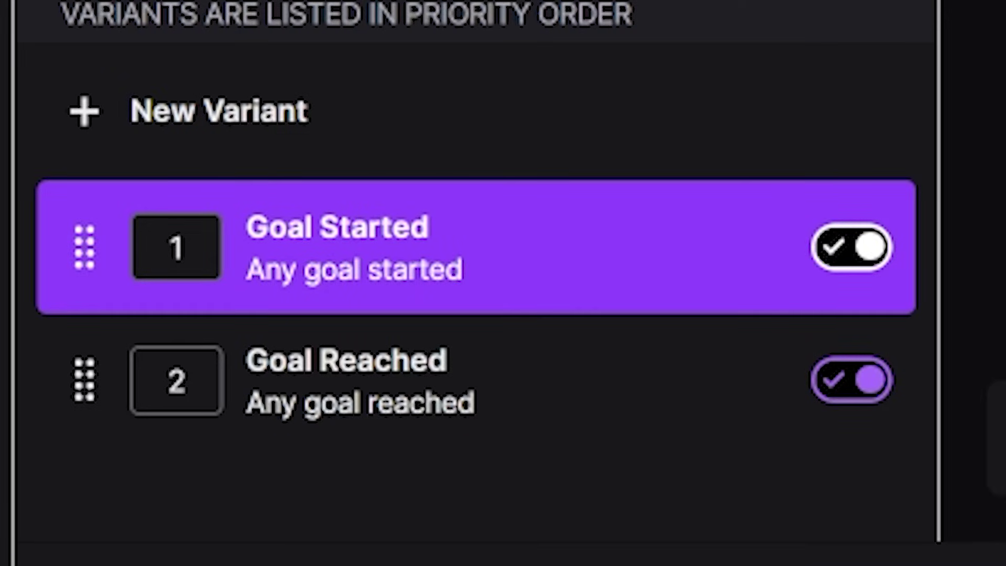
- Expand the Goals category and open the Goal Reached variant's settings
left_click(595, 386)
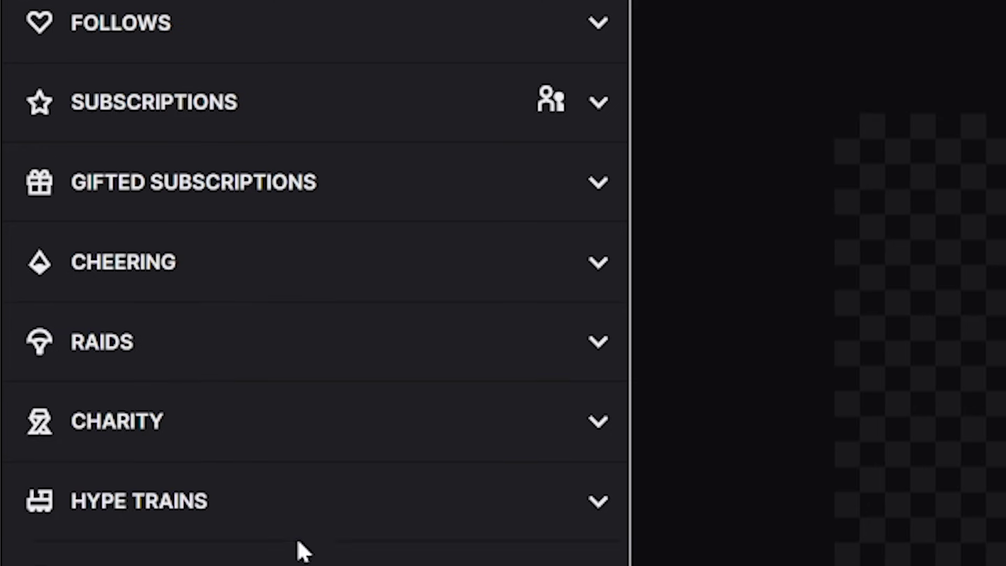
left_click(267, 558)
left_click(374, 439)
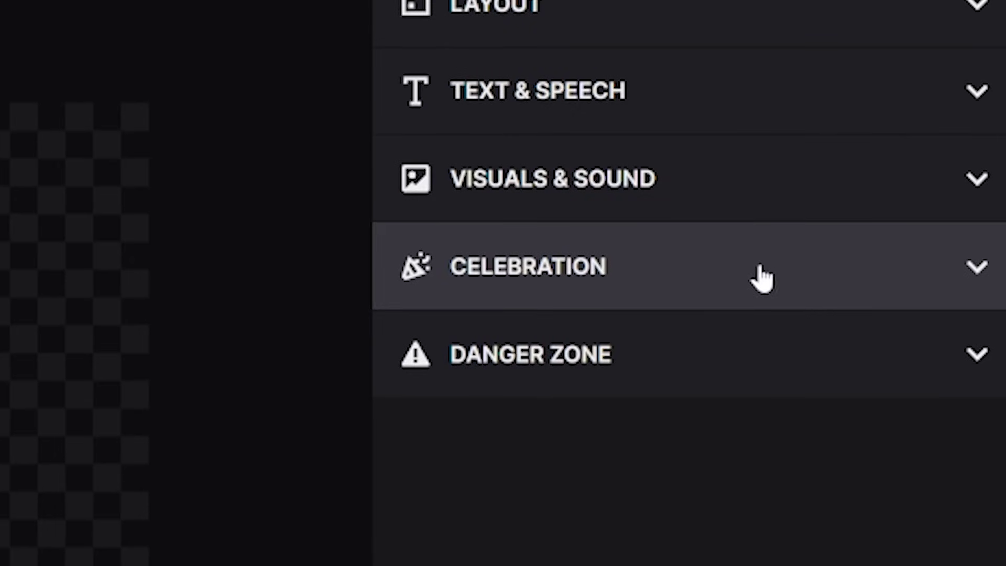
- Switch the Goal Reached celebration effect from Fireworks to Flamethrower
left_click(790, 286)
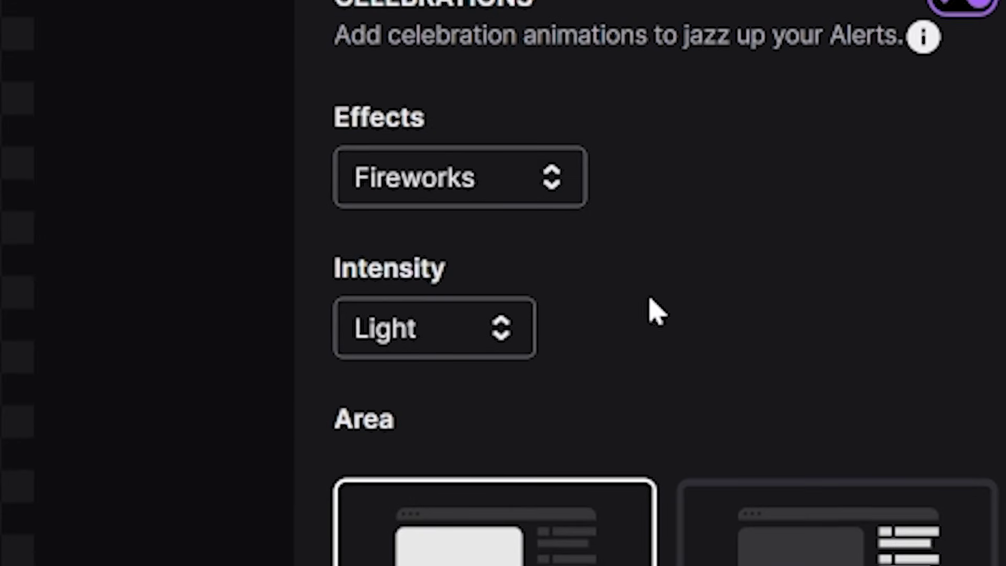
left_click(537, 201)
left_click(489, 253)
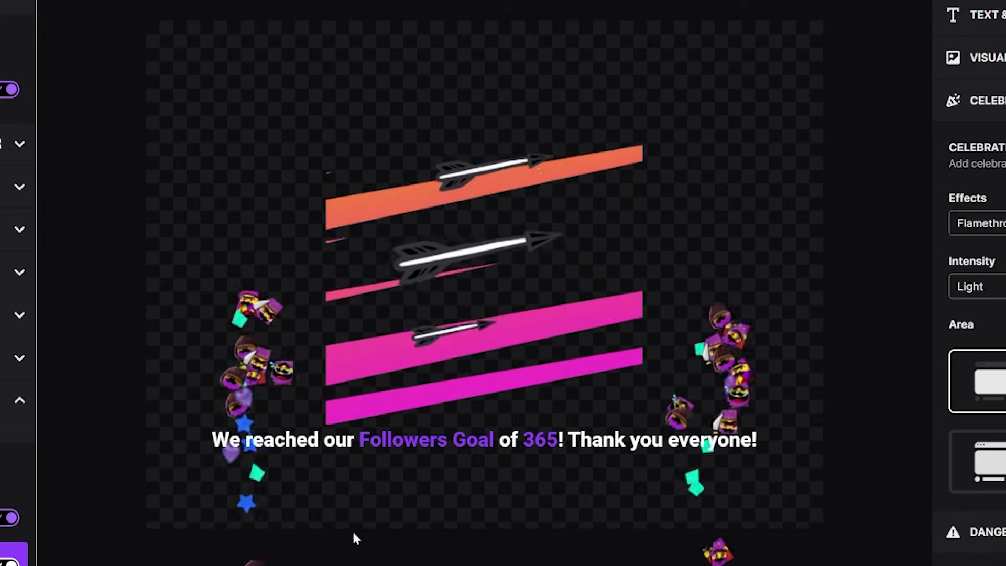
- Raise the Flamethrower celebration intensity from Light to Extreme
left_click(967, 286)
left_click(984, 334)
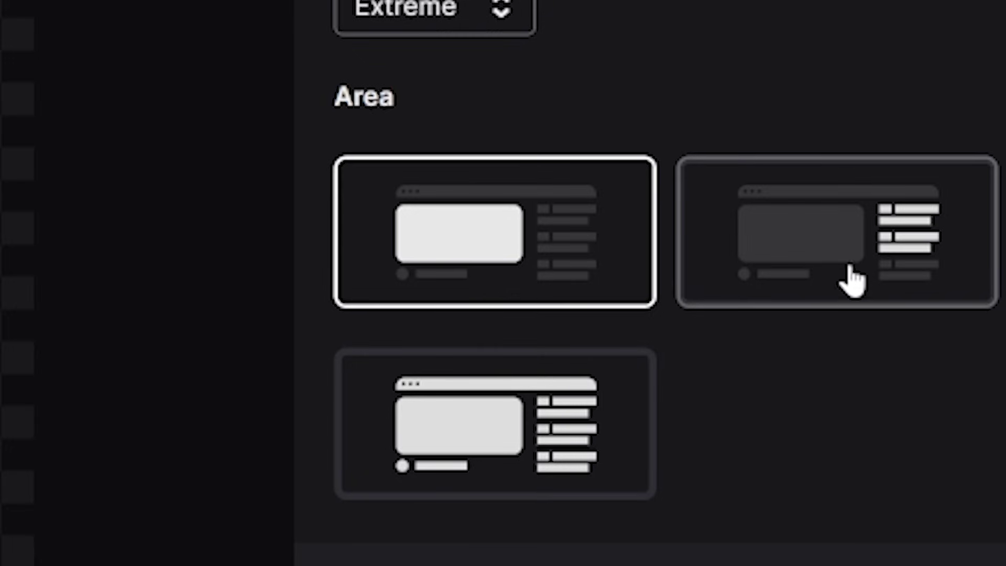
- Try the Top of Chat and Everywhere areas, keep Video Only, and confirm Extreme intensity
left_click(878, 275)
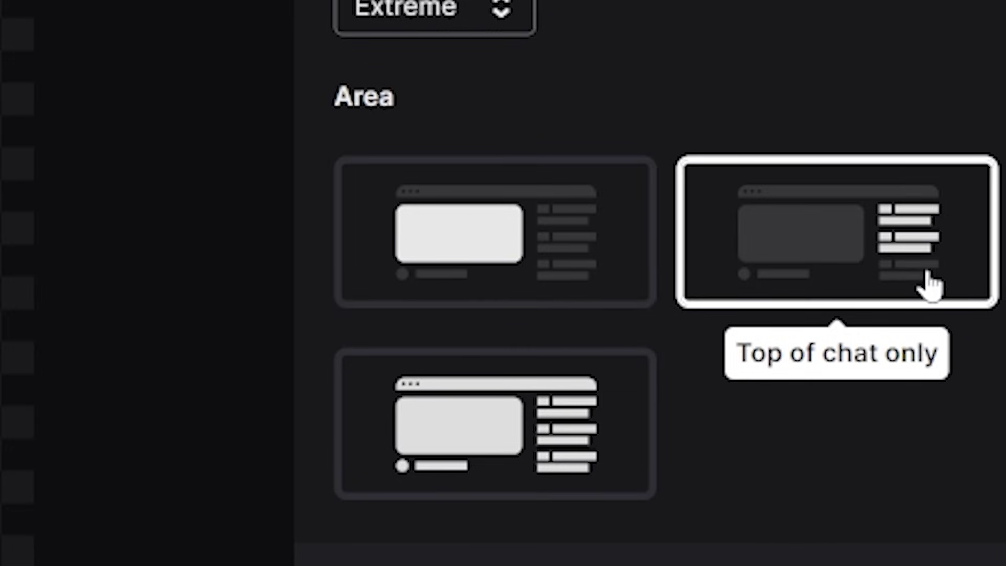
left_click(493, 482)
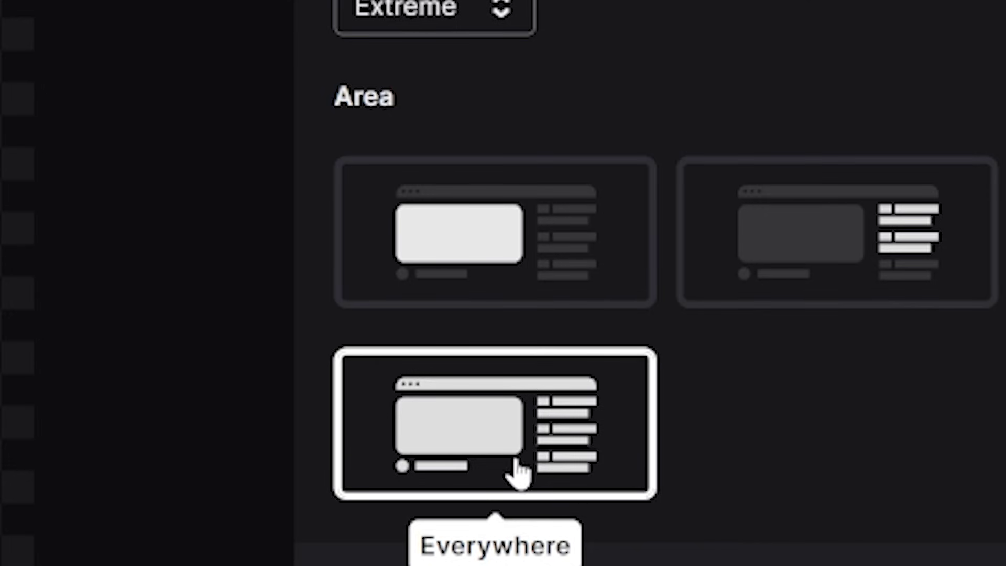
left_click(521, 269)
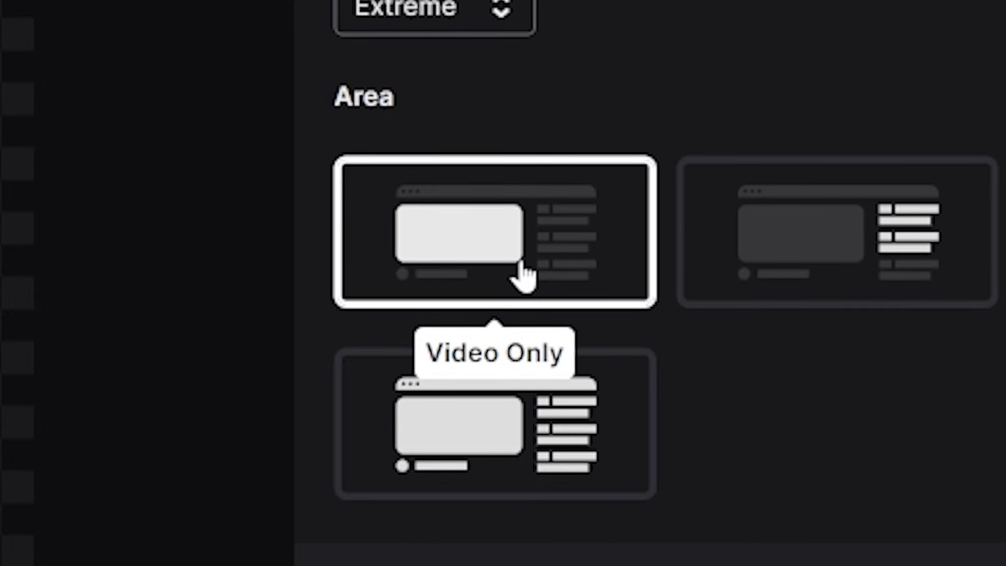
left_click(466, 40)
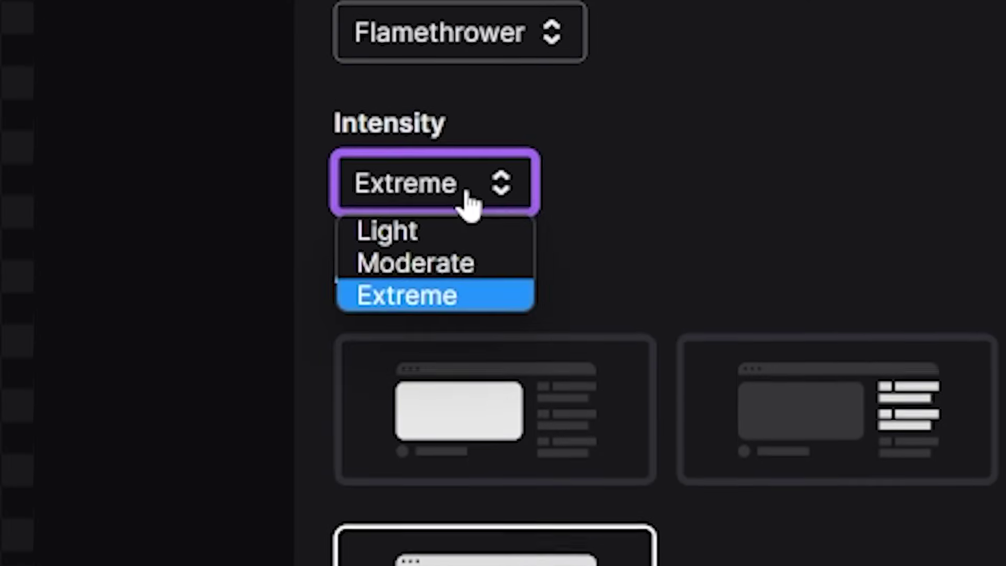